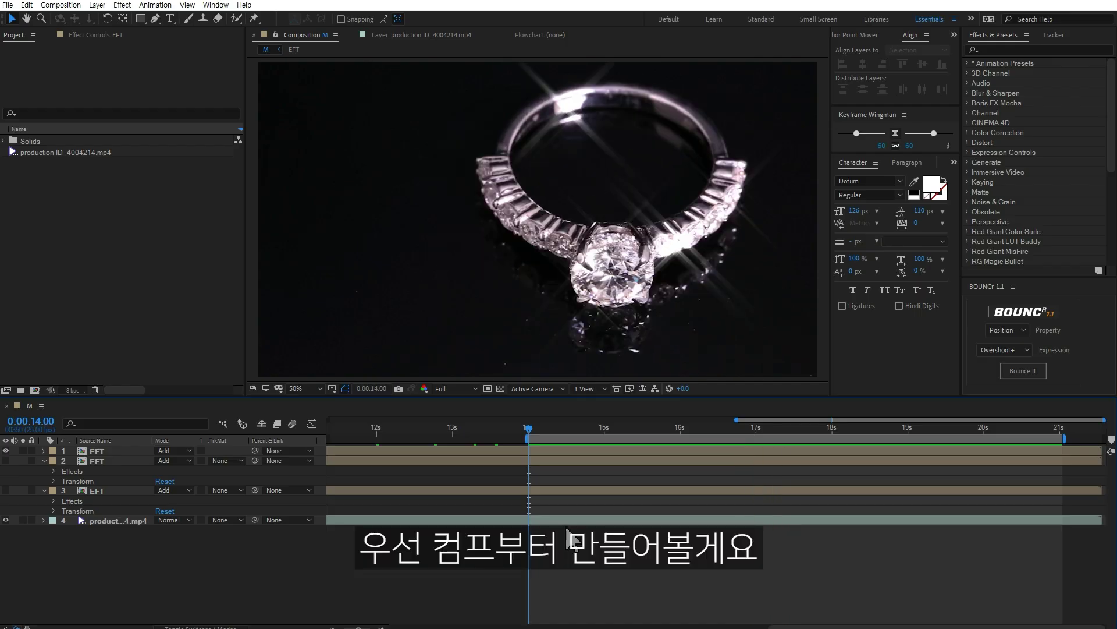
Create a composition named MAIN using the HDTV 1080 29.97 preset with a 10-second duration
right_click(115, 217)
click(146, 224)
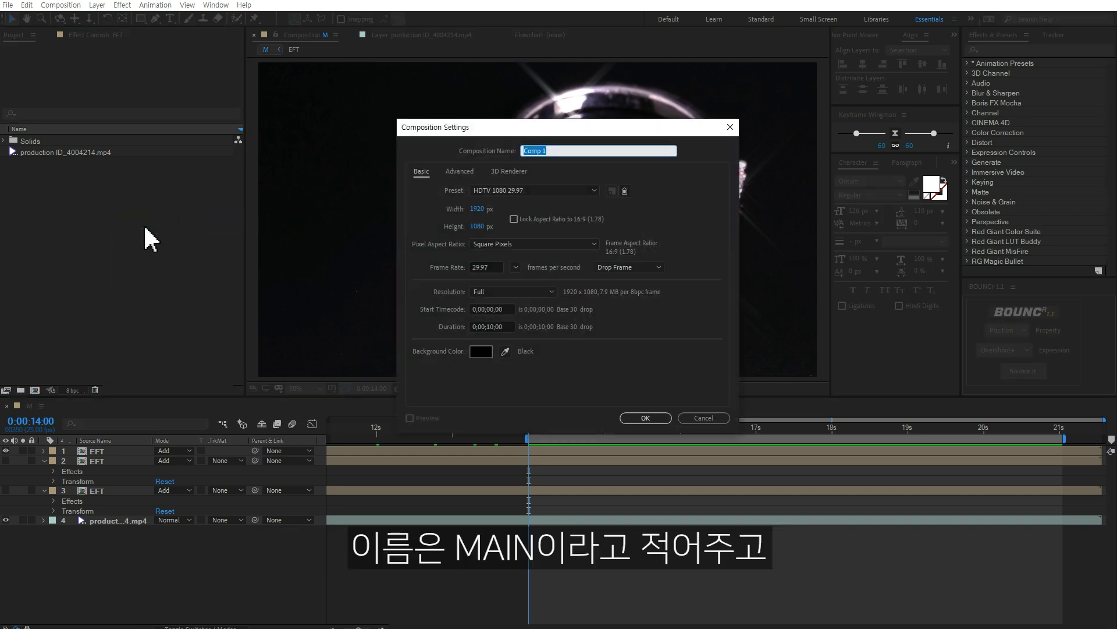
text(MAIN)
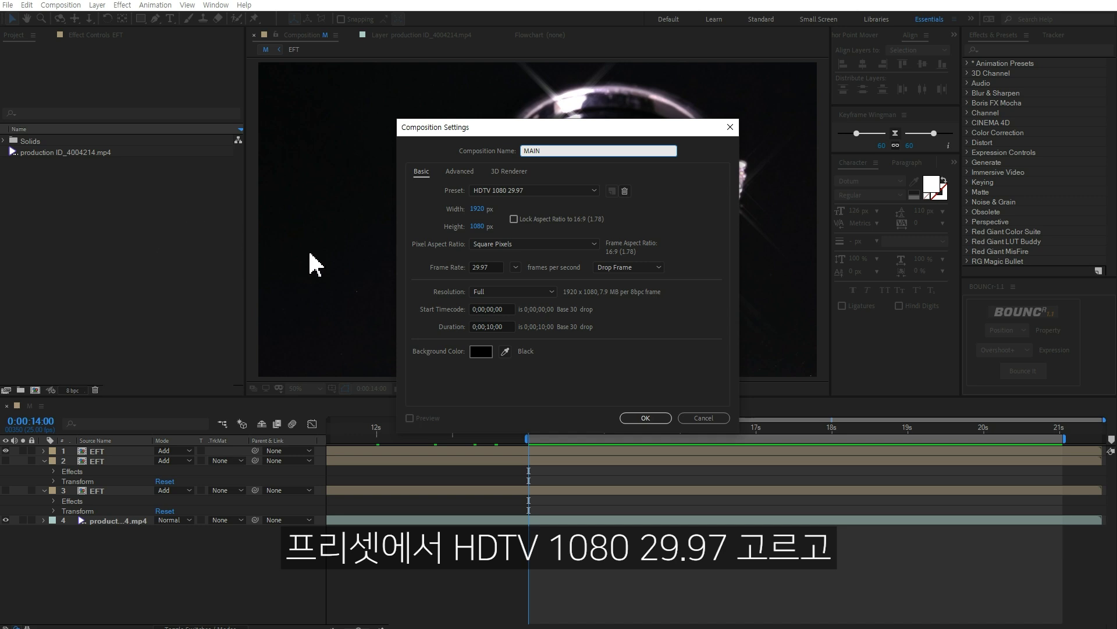
click(492, 327)
text(10)
key(Return)
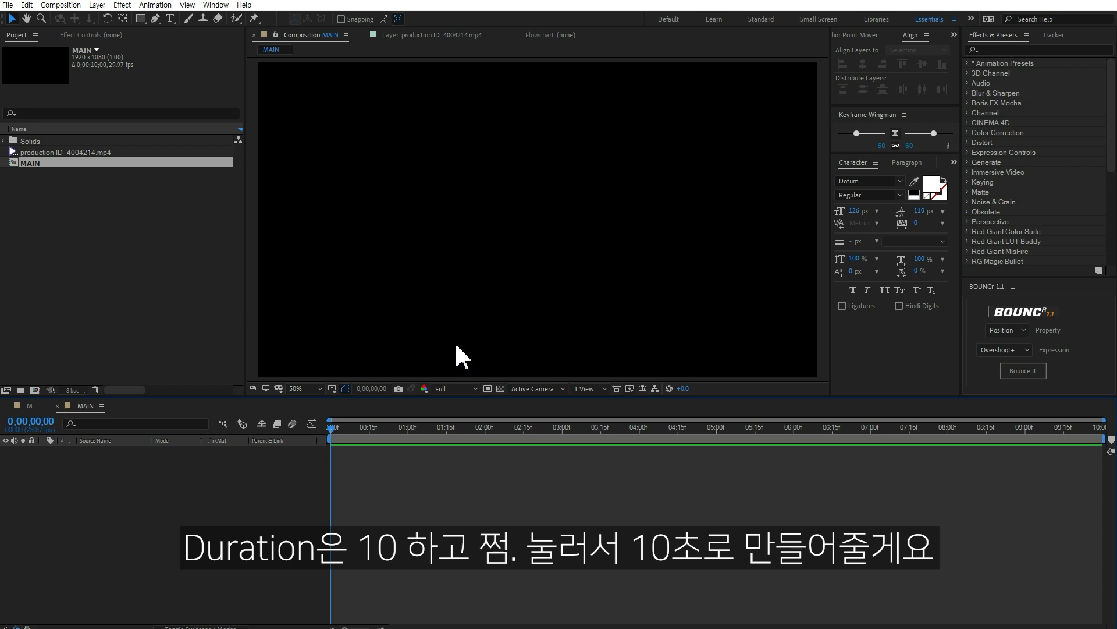
Add the ring footage to MAIN and slide the layer left so a later frame starts the comp
click(82, 148)
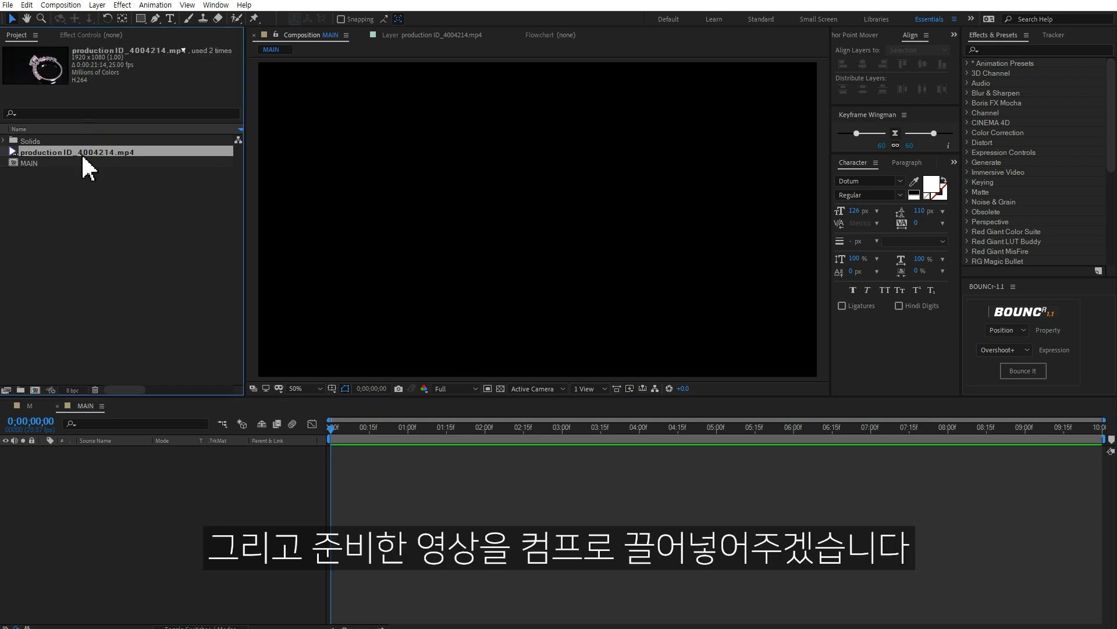
drag(81, 152, 240, 491)
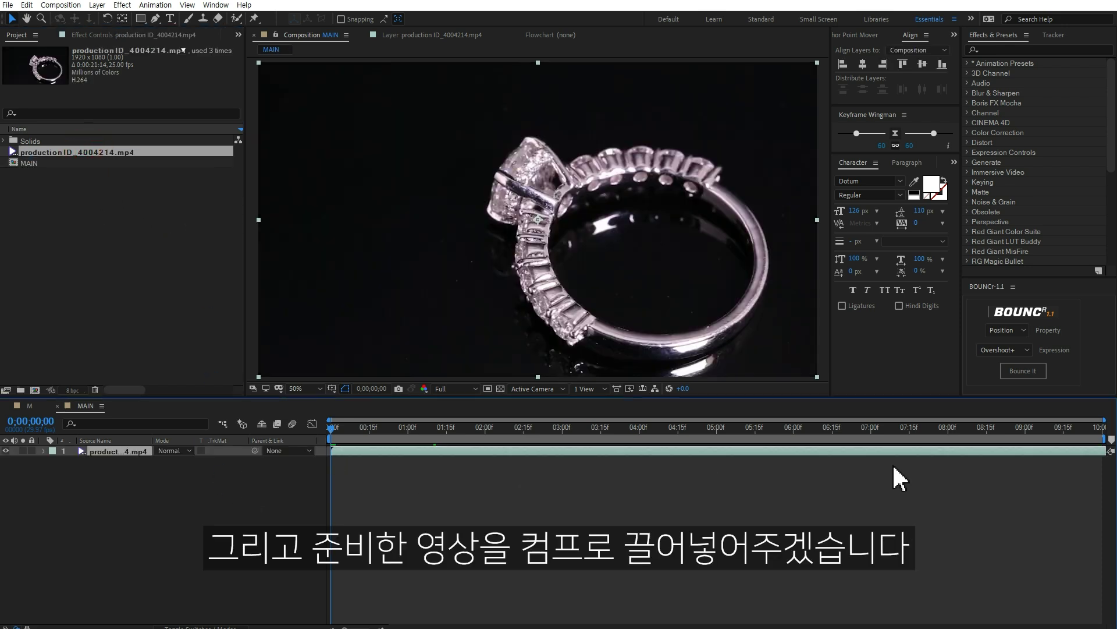
drag(911, 451, 464, 454)
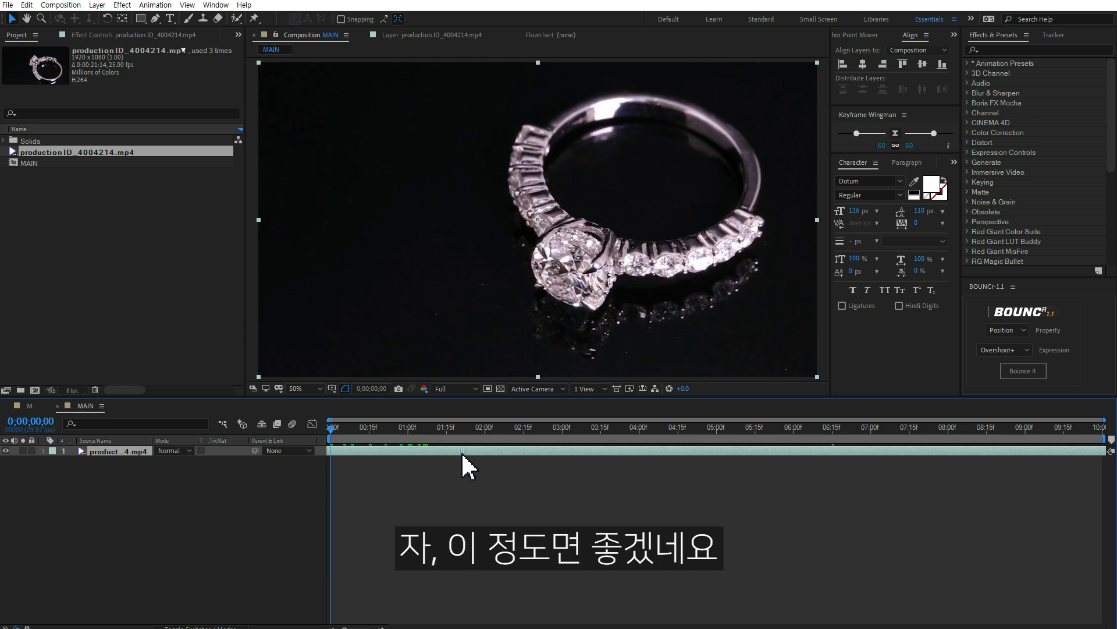
Split the ring layer with Ctrl+Shift+D and delete the short front piece
mouse_move(337, 444)
mouse_down()
mouse_move(1013, 446)
mouse_move(156, 454)
mouse_up()
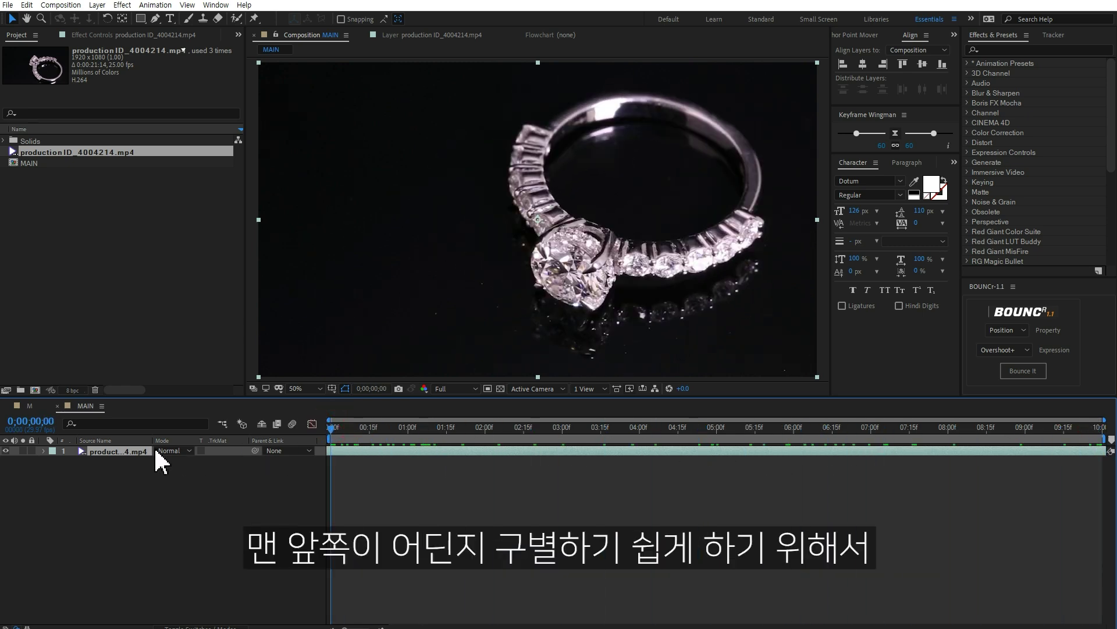
key(ctrl+shift+d)
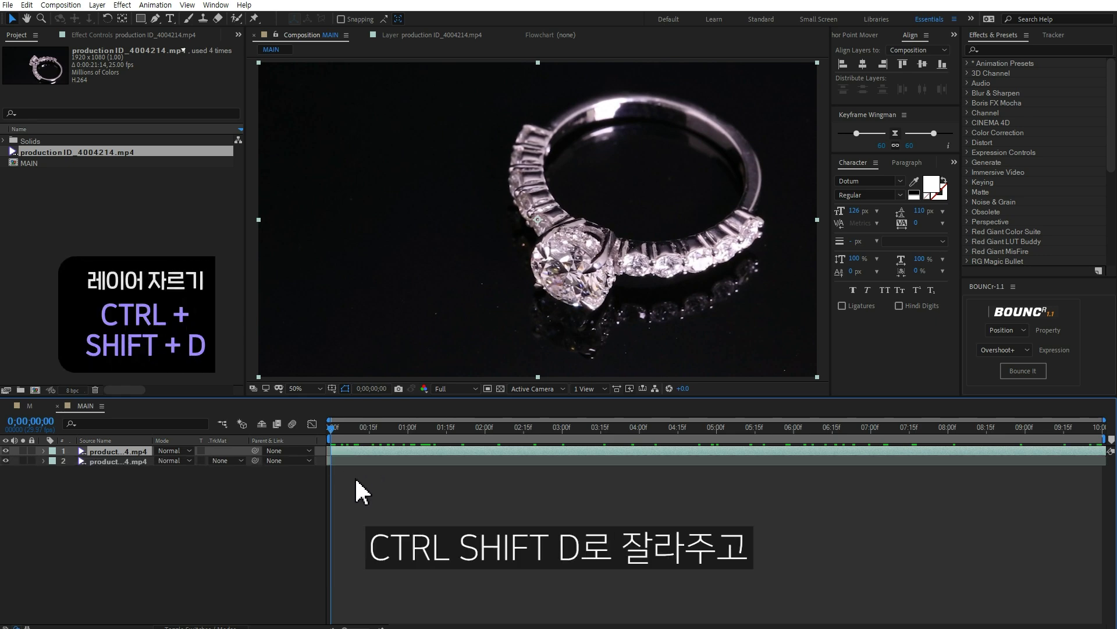
click(331, 462)
key(Delete)
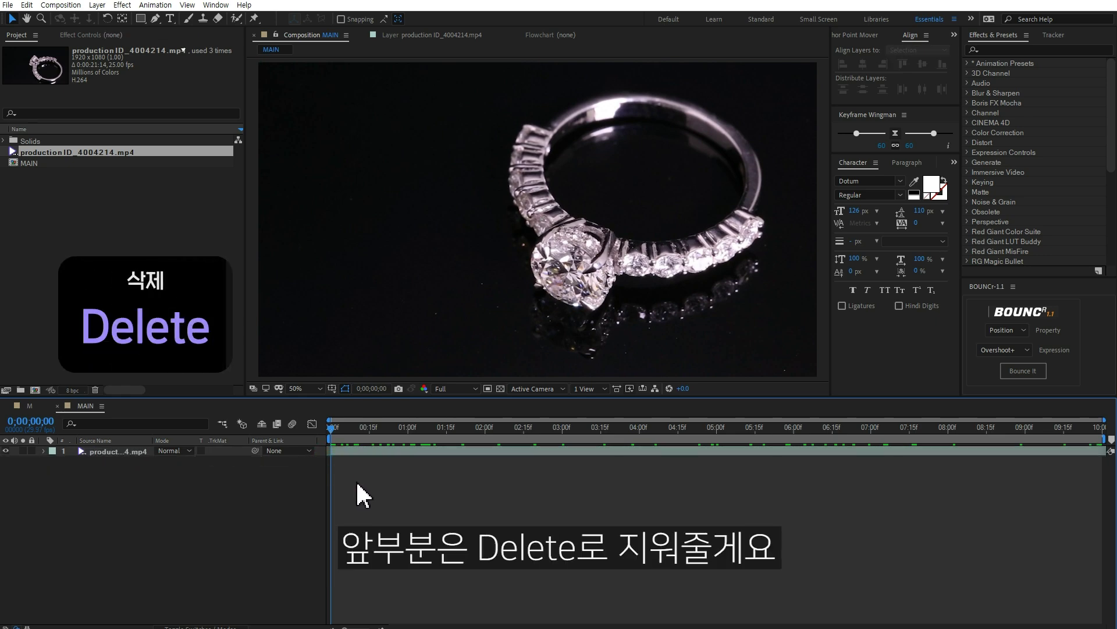
click(140, 453)
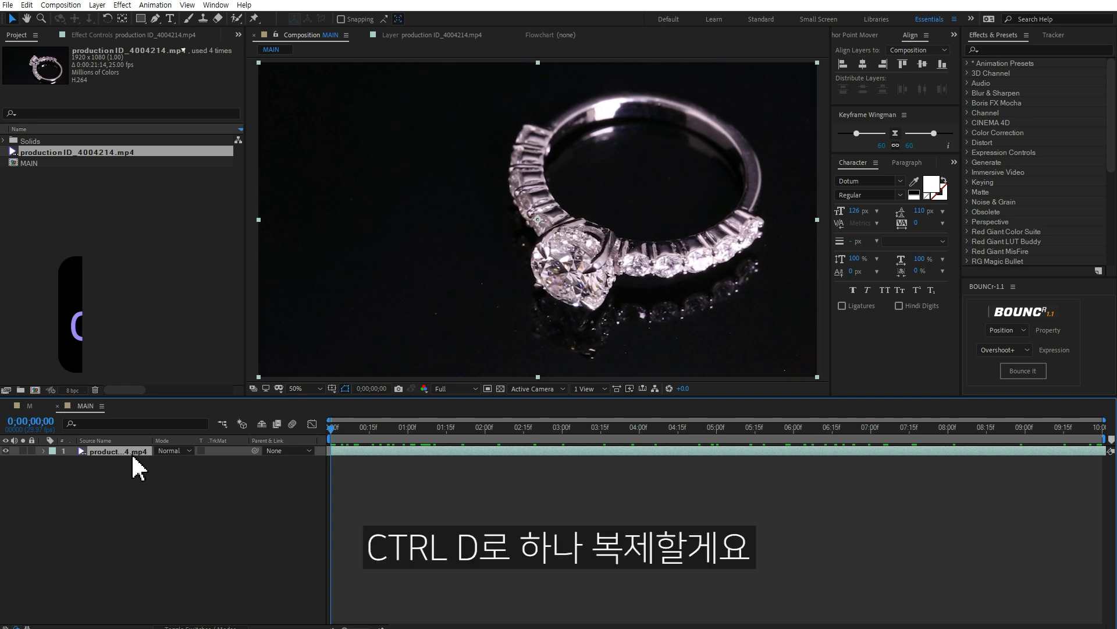
Duplicate the ring layer and pre-compose the copy as EFFECT, moving all attributes
key(ctrl+d)
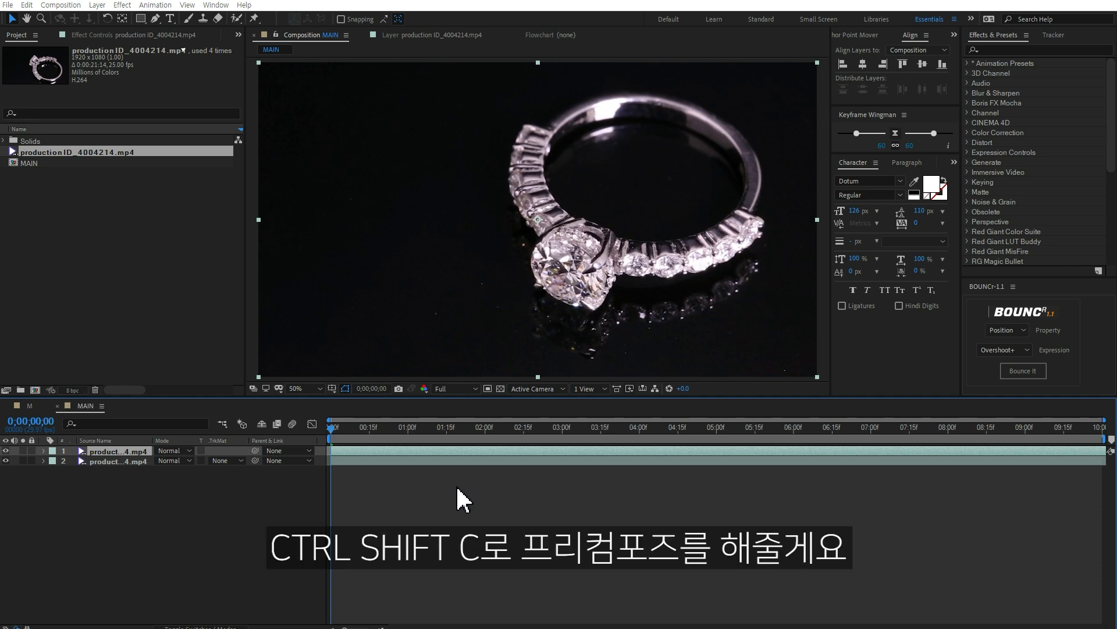
key(ctrl+shift+c)
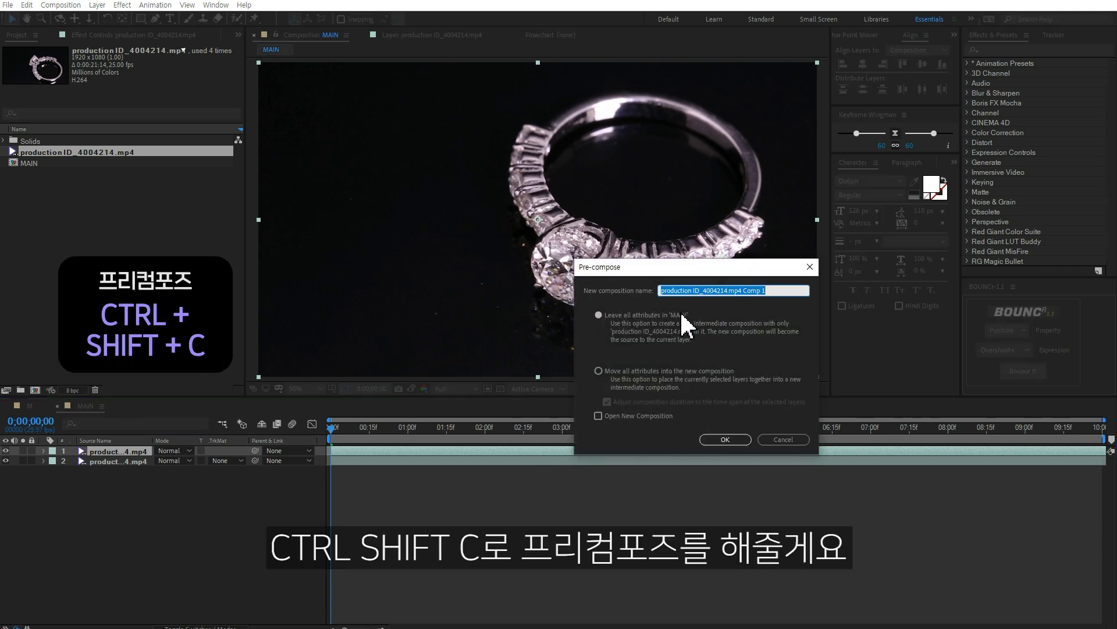
click(601, 373)
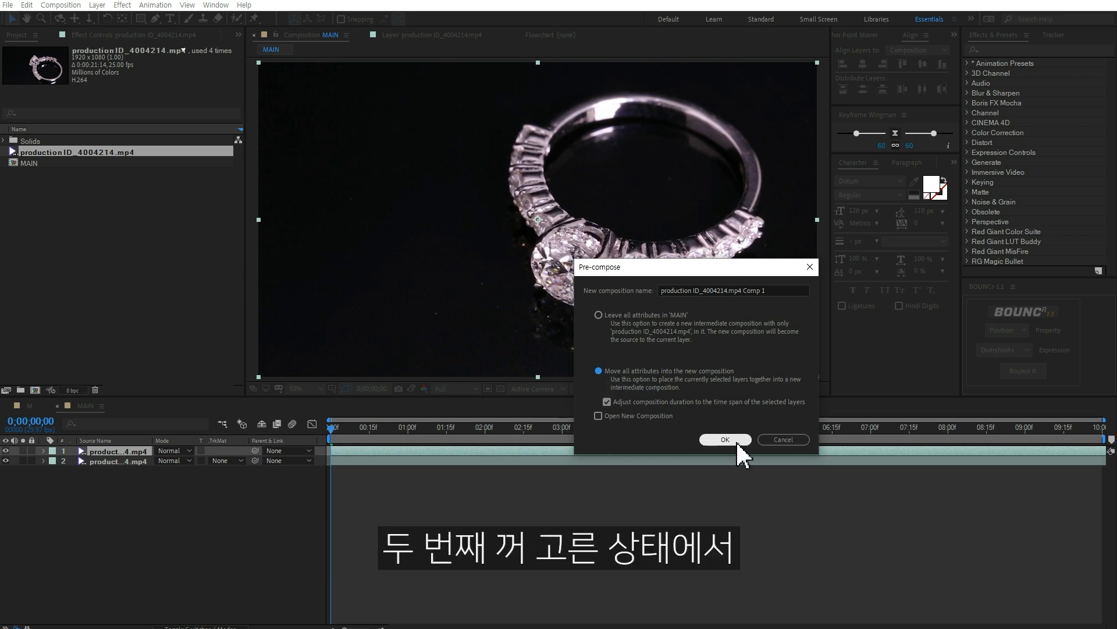
drag(780, 291, 626, 300)
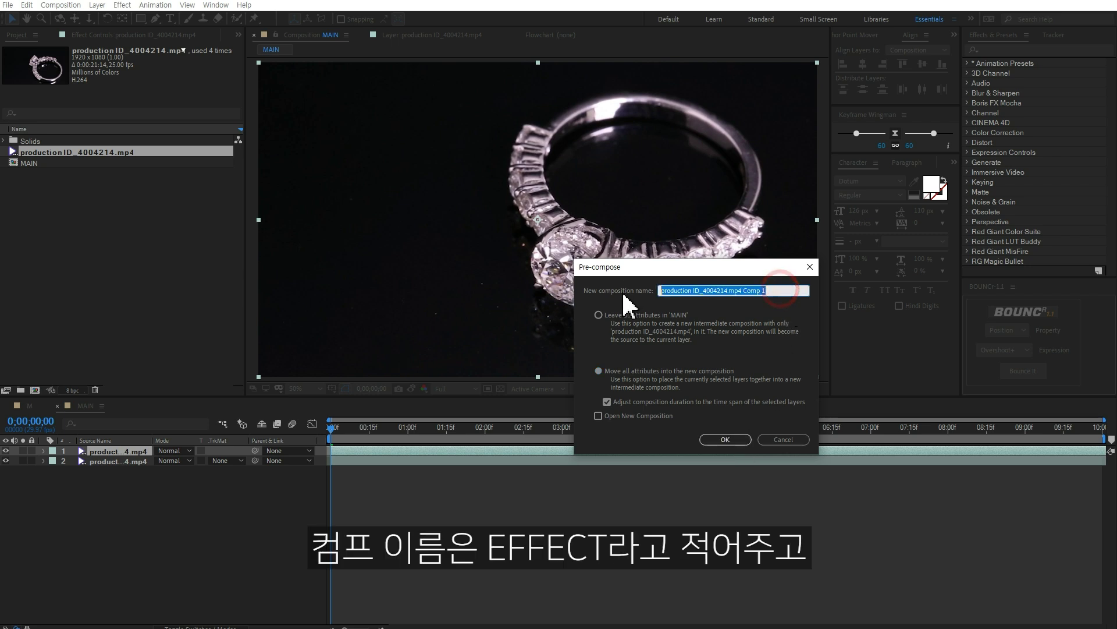
text(EFFECT)
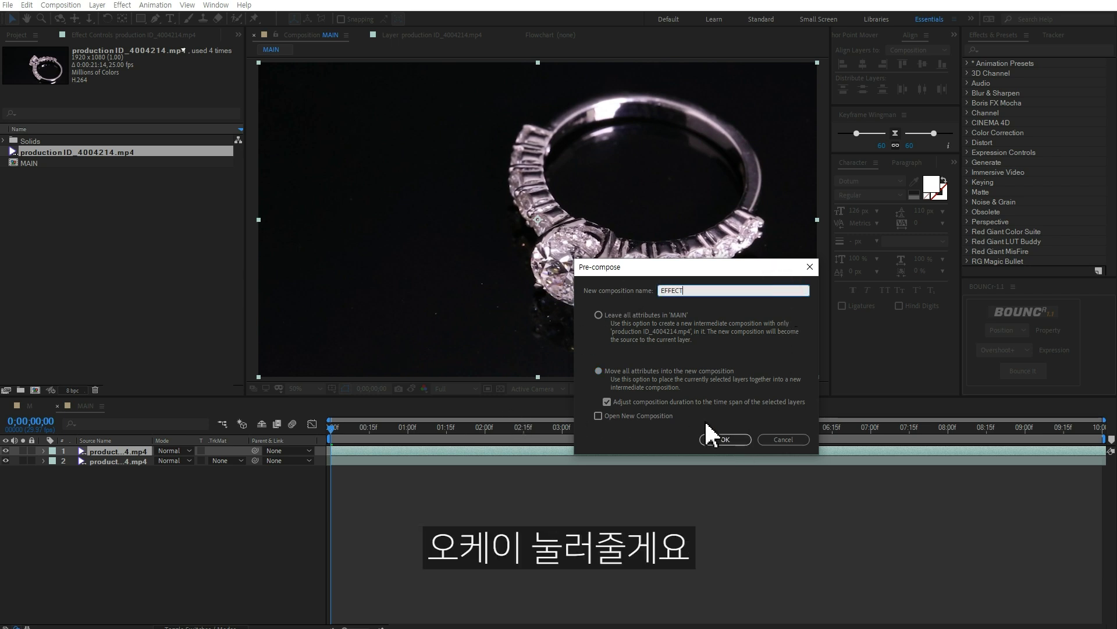
click(725, 439)
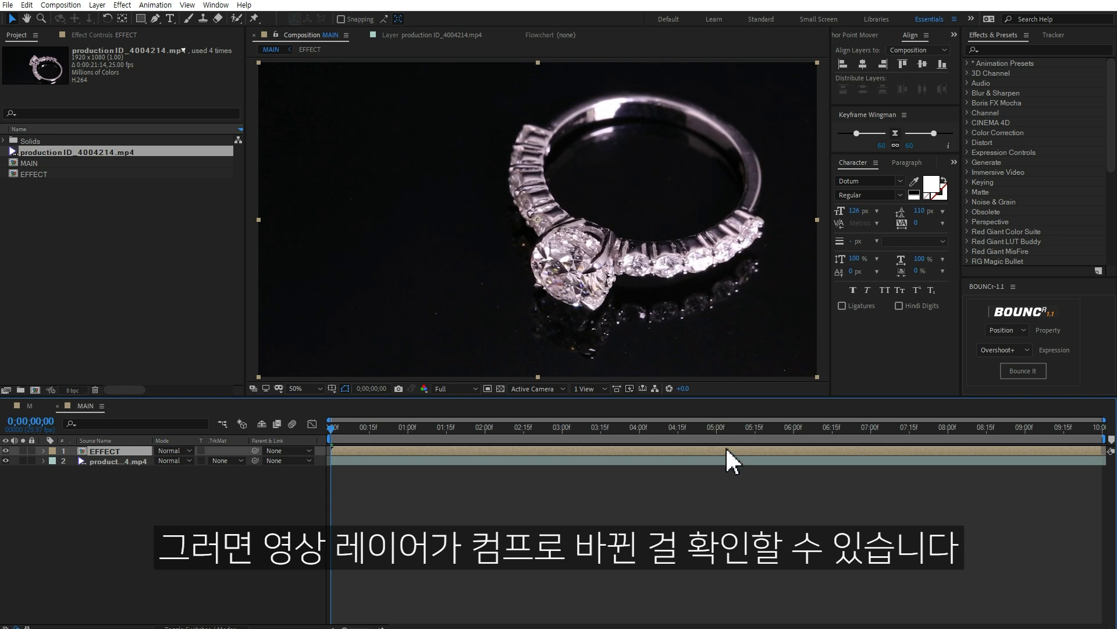
Open the EFFECT comp and apply Levels to the footage layer inside it
double_click(107, 452)
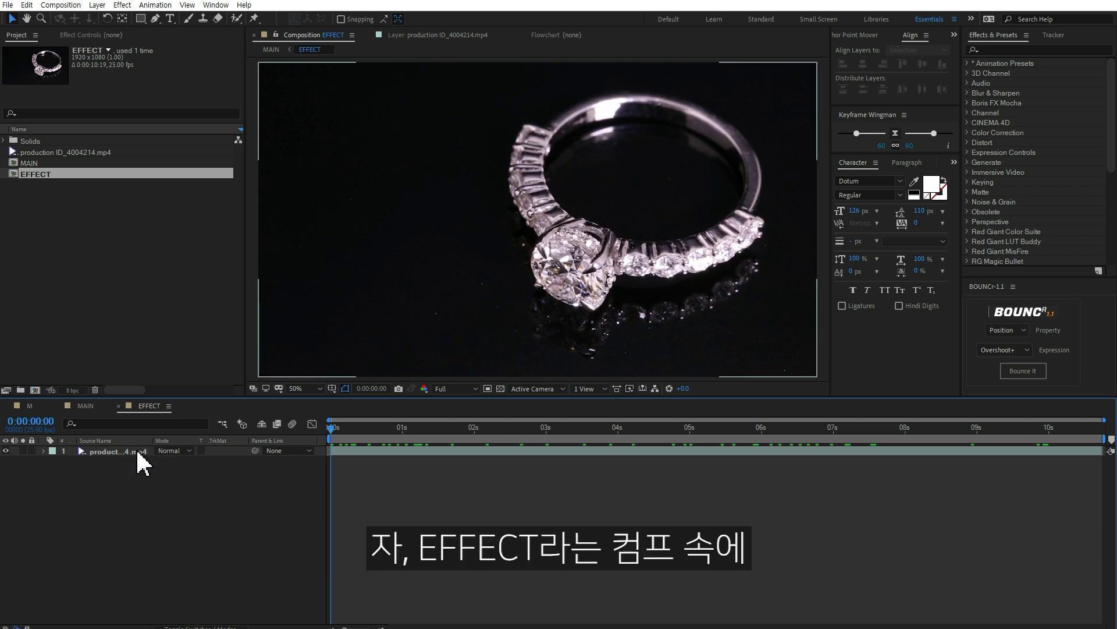
click(114, 452)
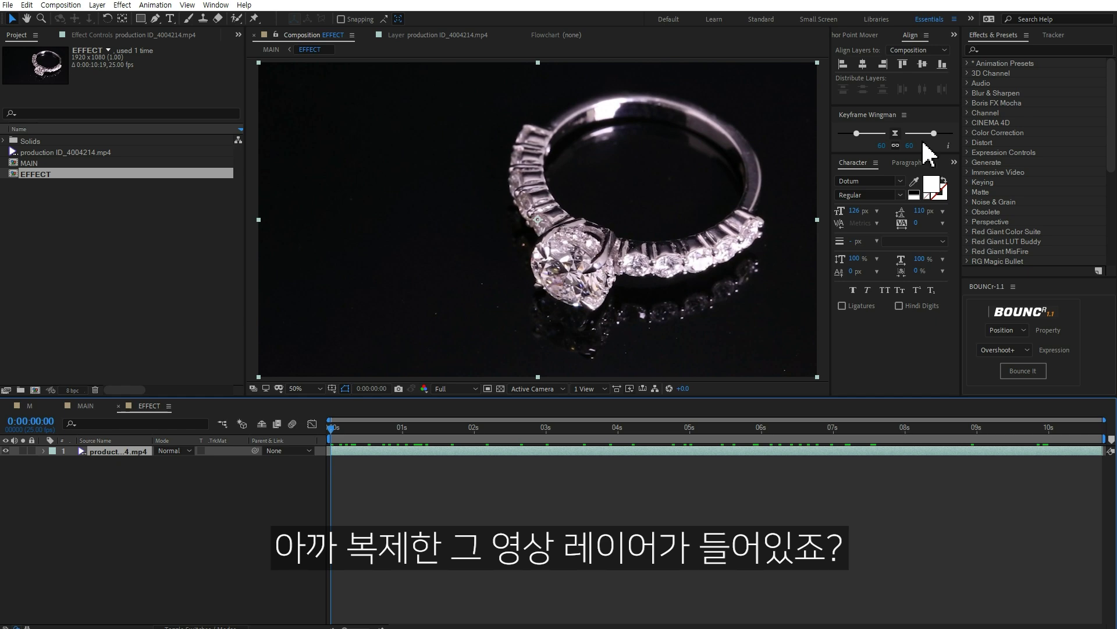
click(1009, 49)
text(level)
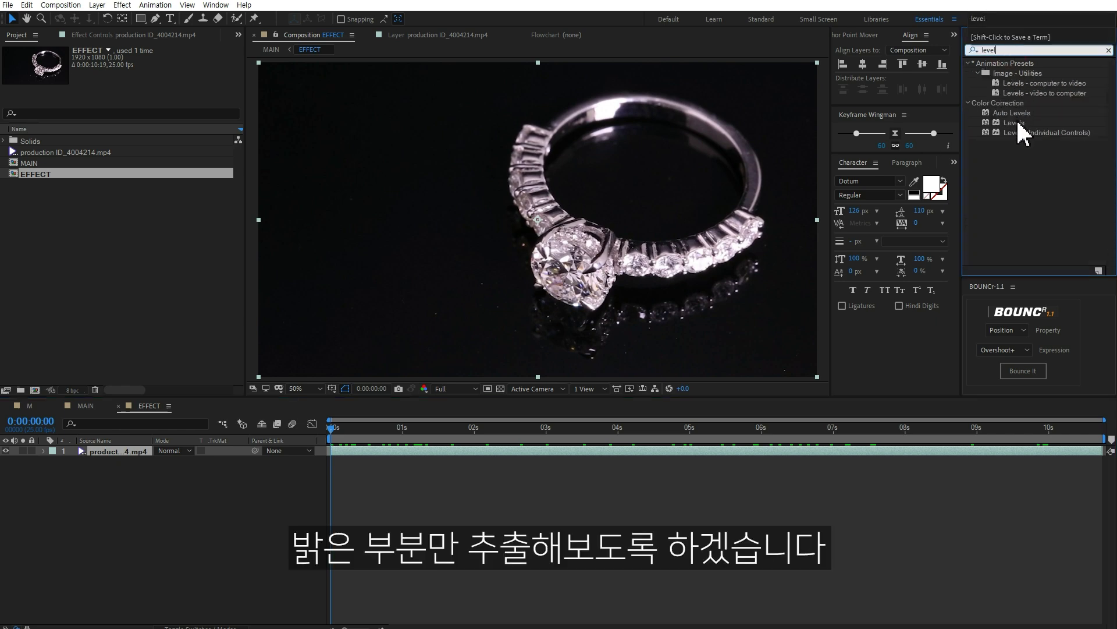
double_click(1018, 121)
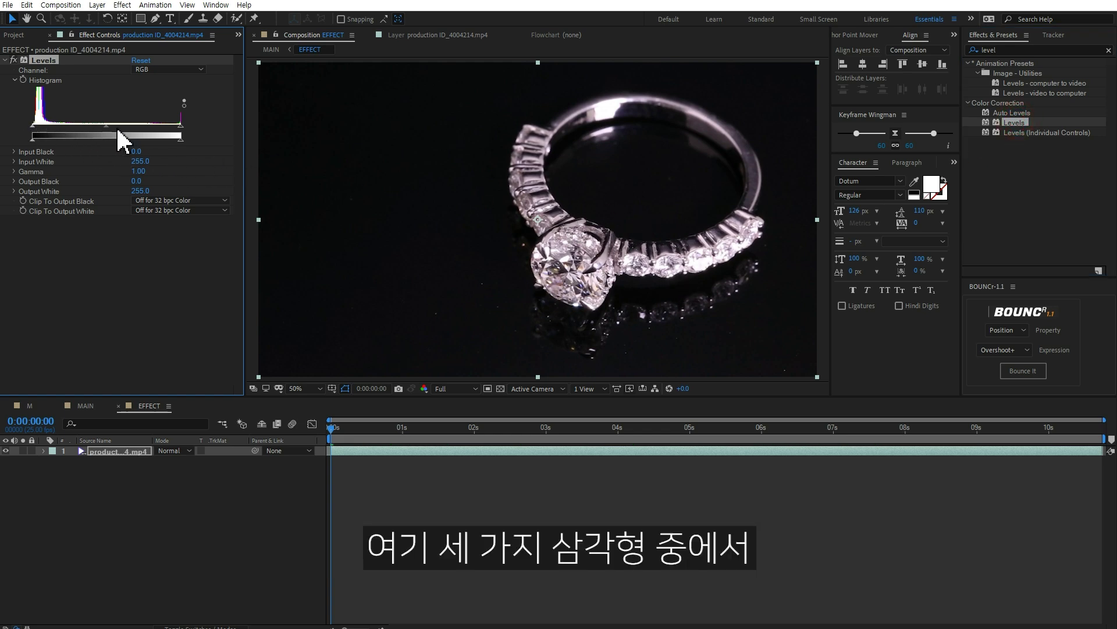
Set Levels Gamma to 0.06 and Input Black to 138, leaving only bright highlights
drag(107, 128, 178, 135)
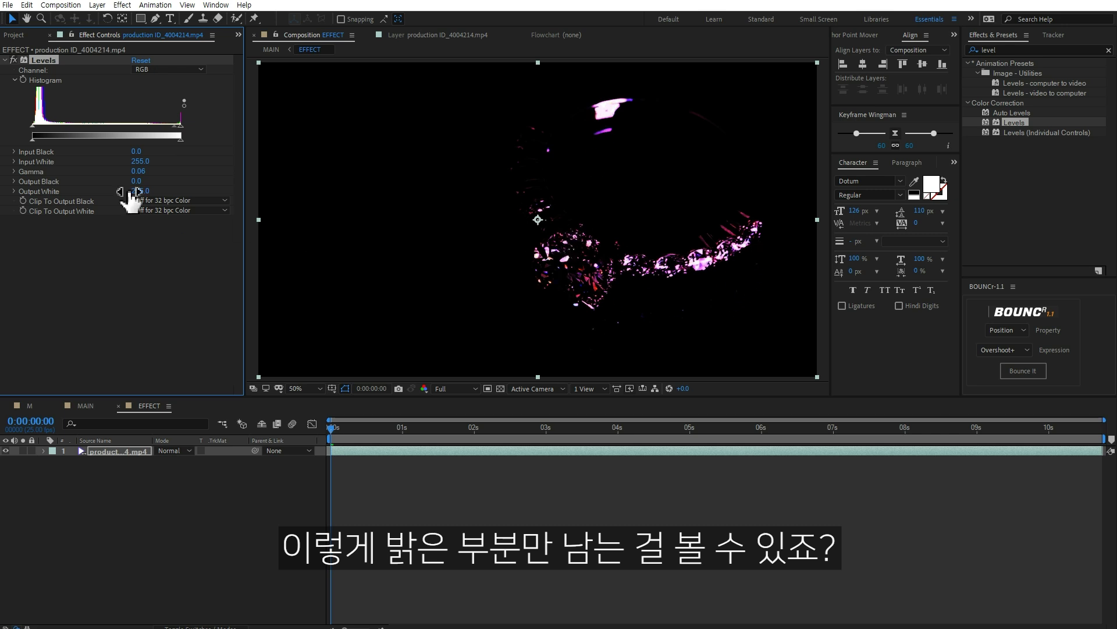
drag(32, 125, 122, 126)
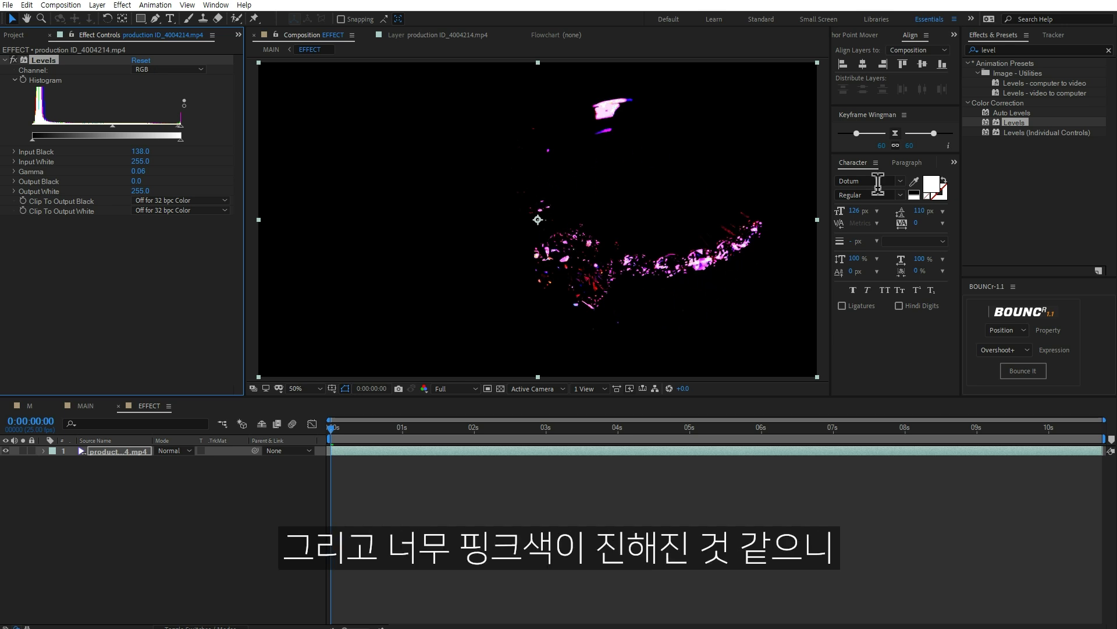
click(1047, 46)
Apply Hue/Saturation with Master Saturation -66, then return to the MAIN comp
text(h)
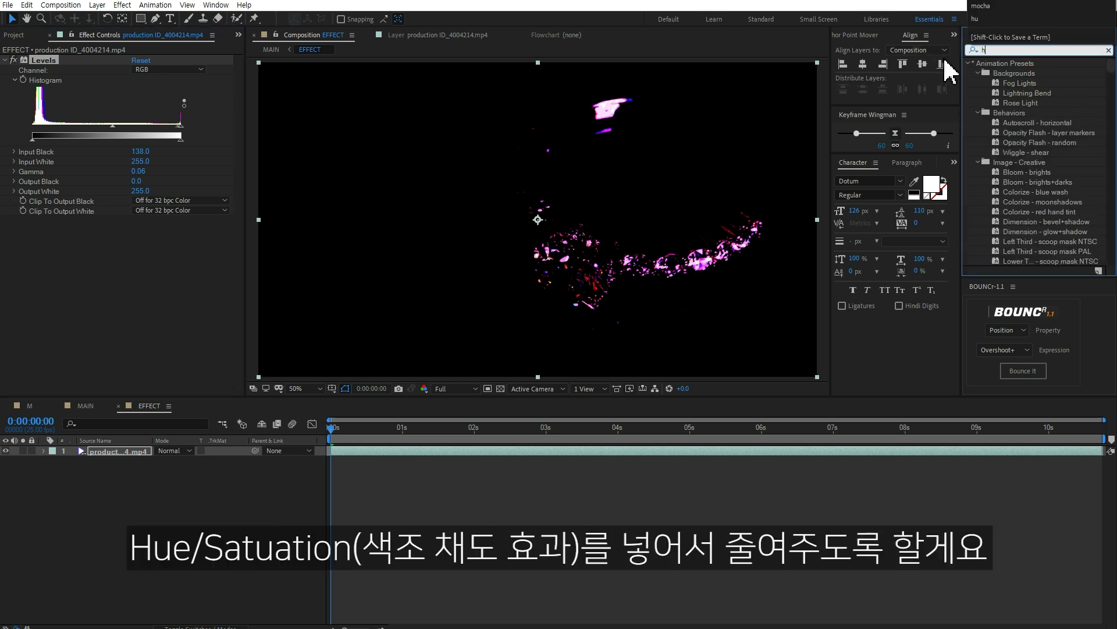
text(ue)
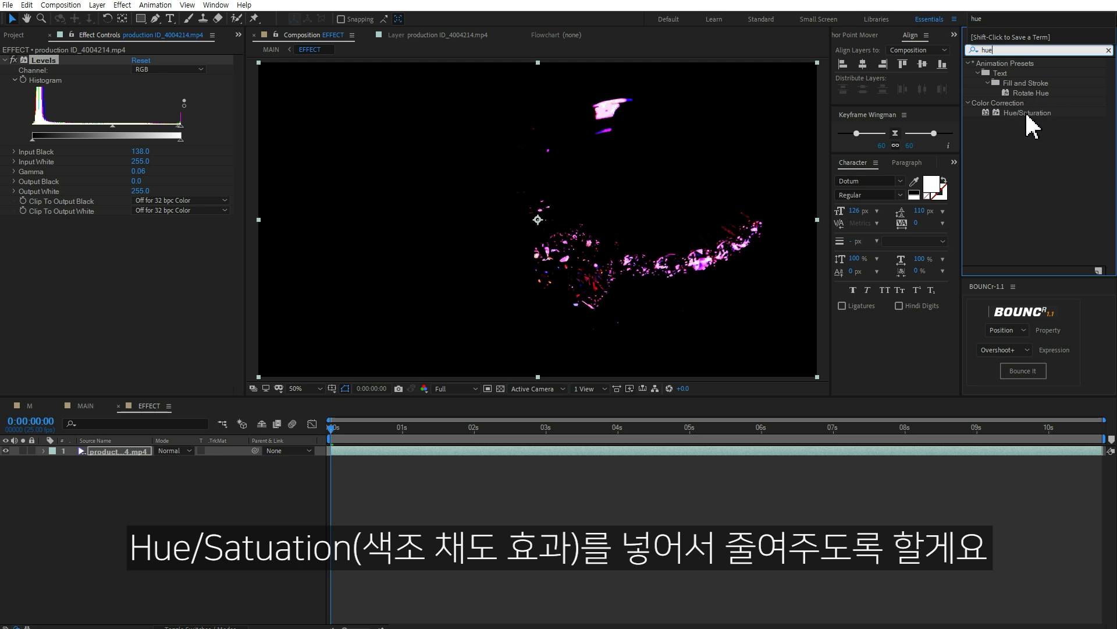
double_click(1027, 113)
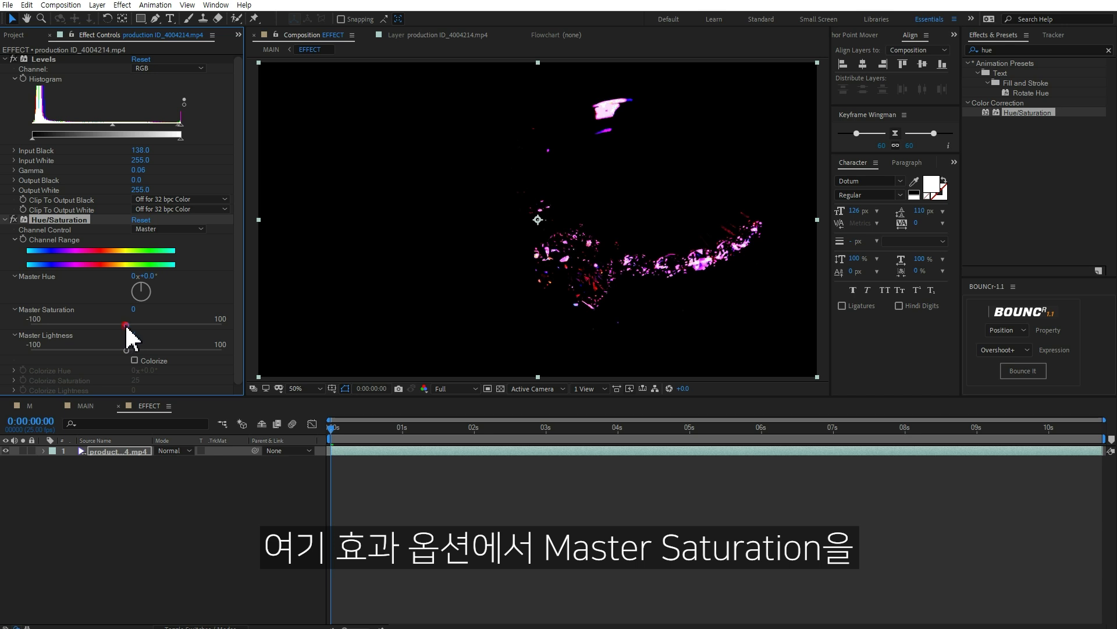
drag(127, 325, 64, 326)
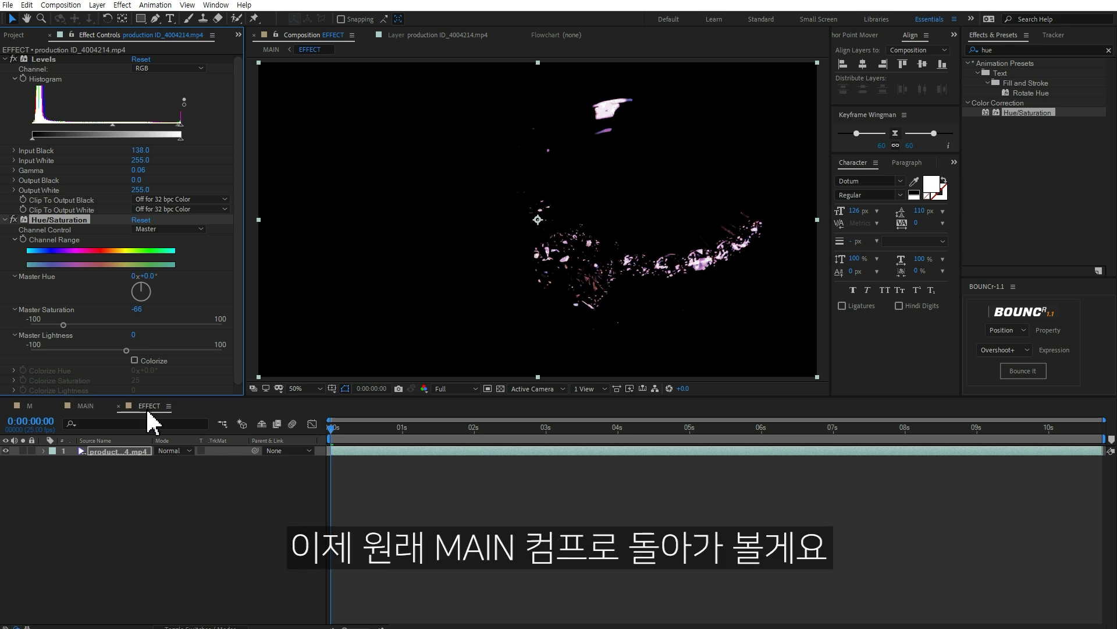
click(85, 405)
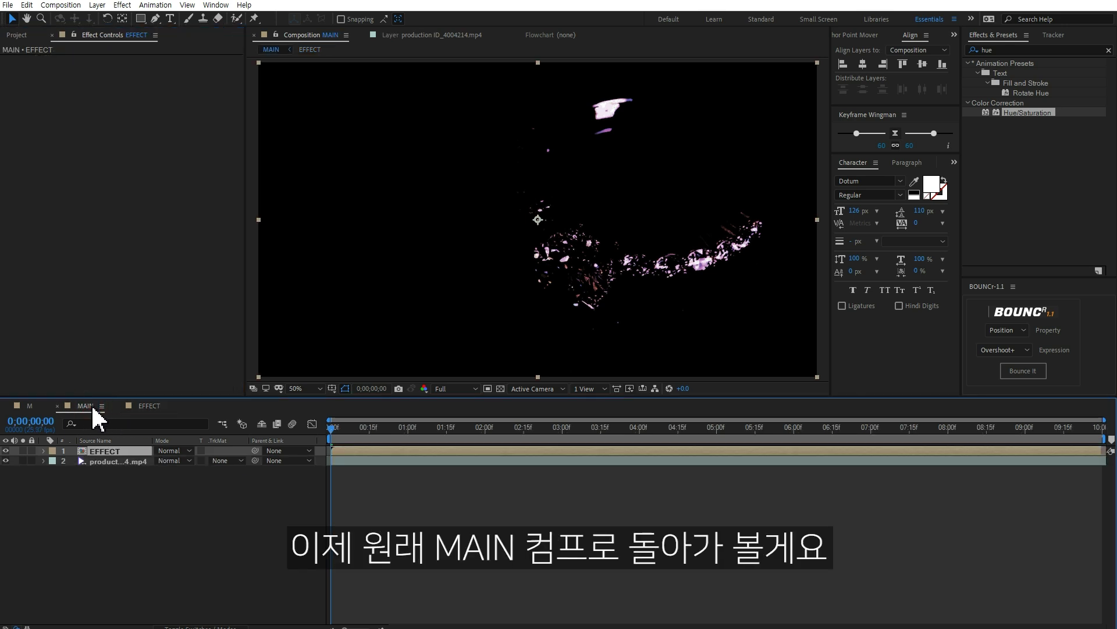
Compare the EFFECT layer on and off, then set its blending mode to Add
click(6, 450)
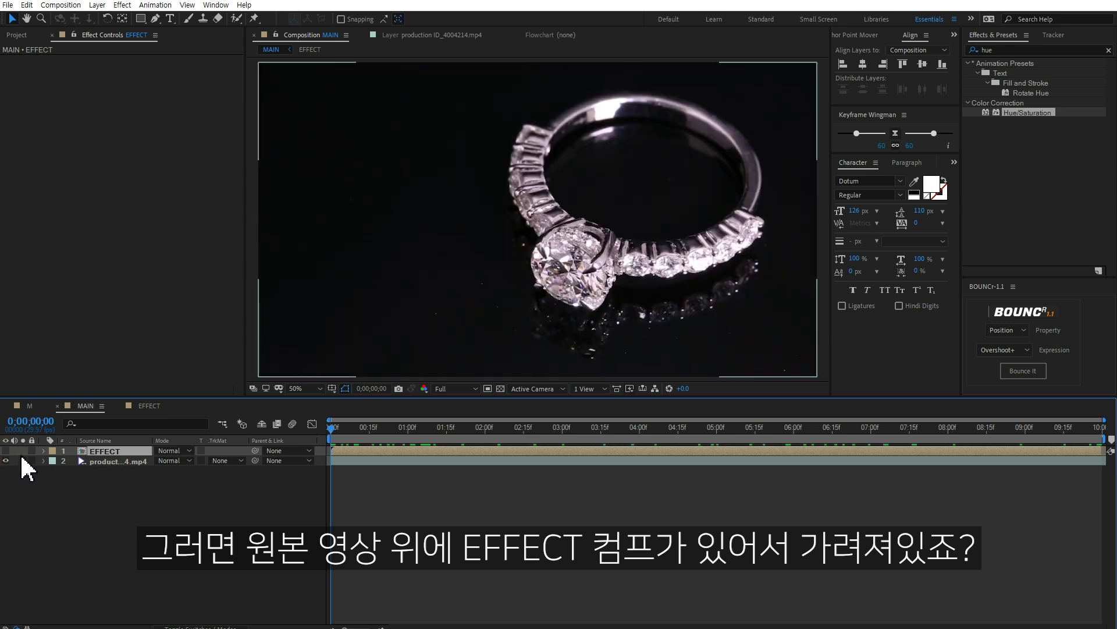
click(6, 450)
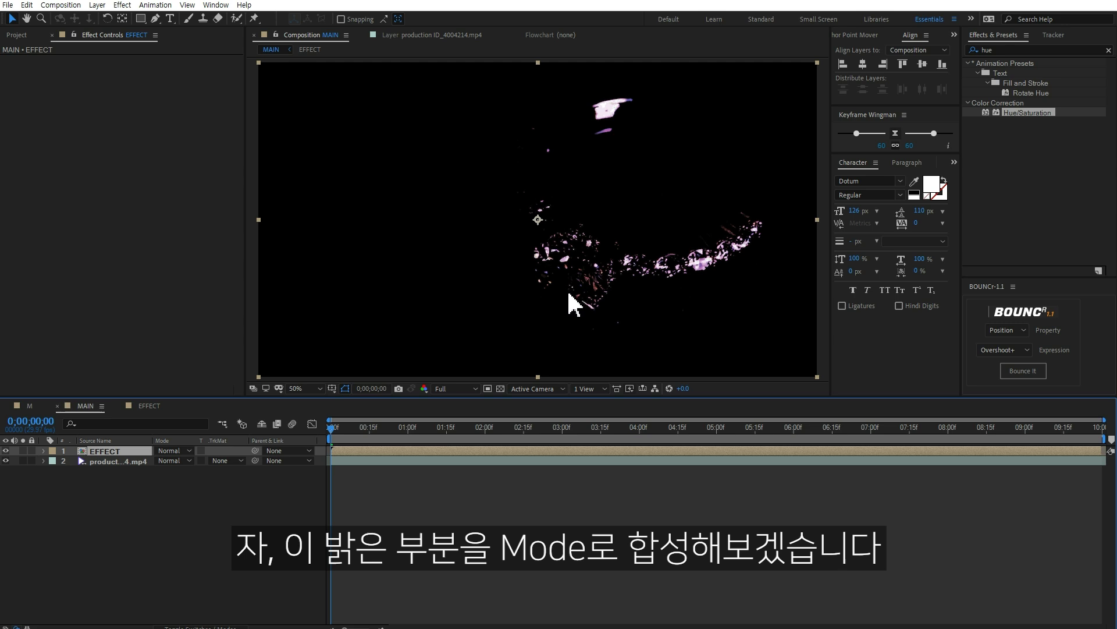
click(185, 451)
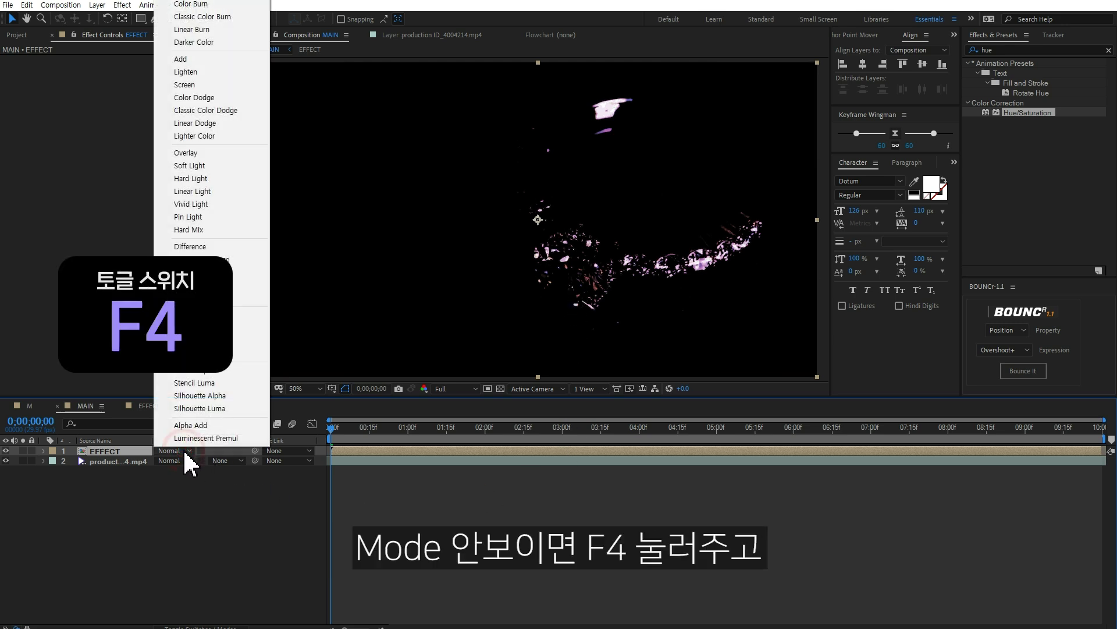
click(192, 64)
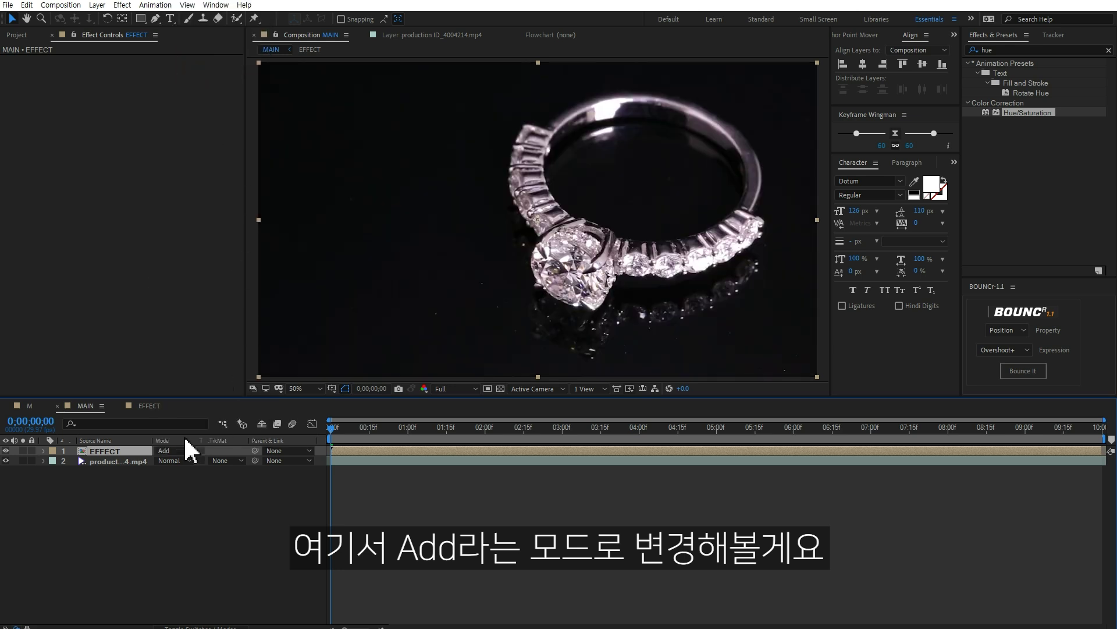
Toggle the EFFECT and ring layers' visibility to compare, leaving the ring video visible
click(6, 451)
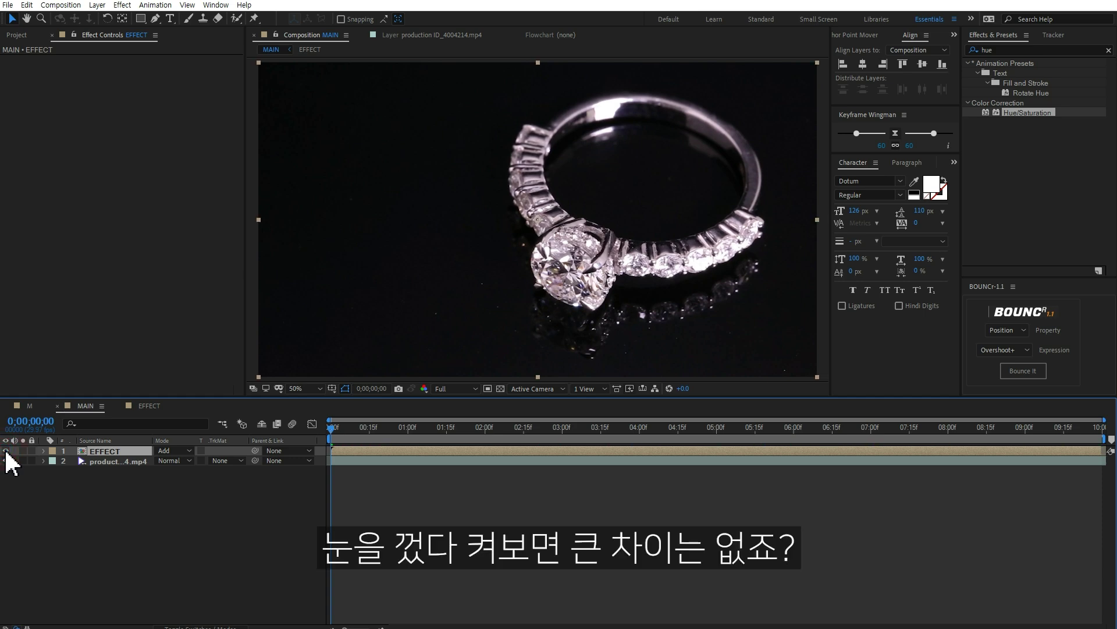
click(5, 460)
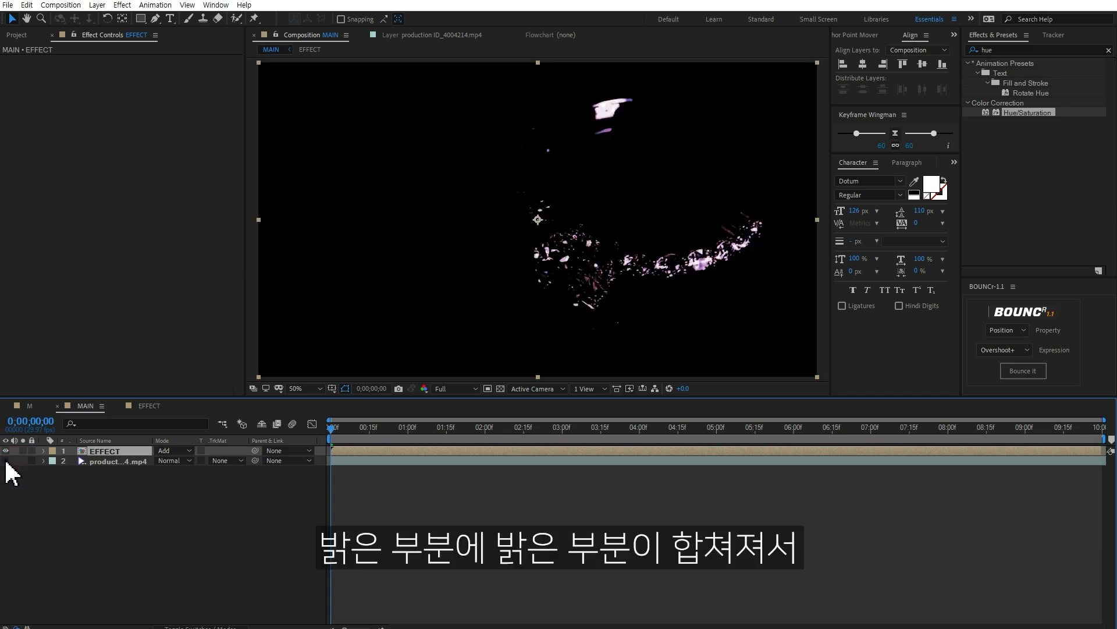
click(6, 461)
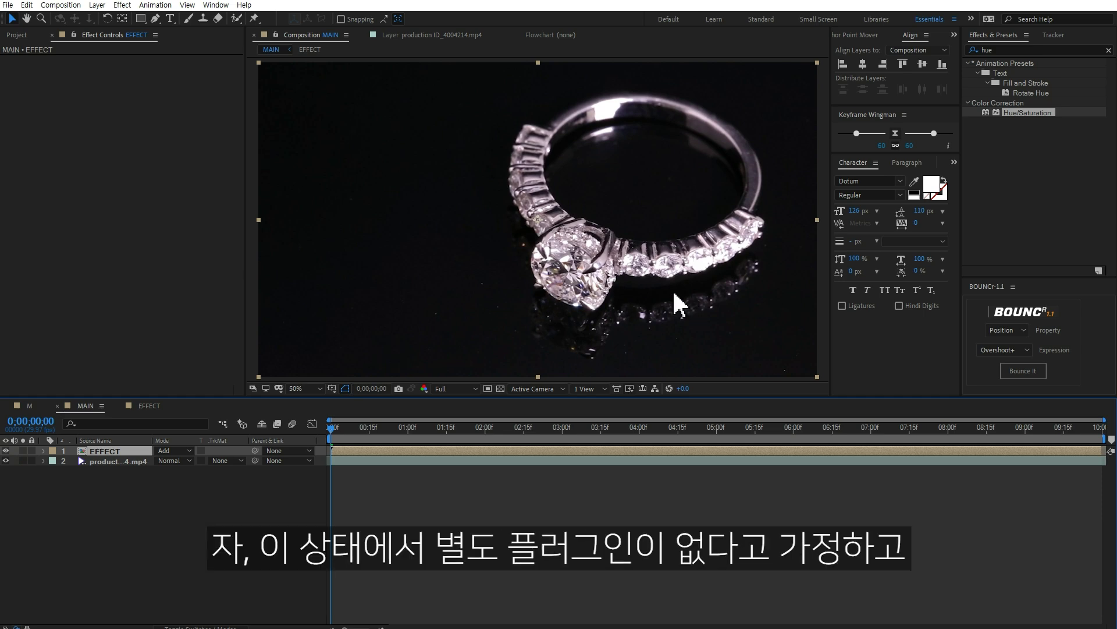
click(1022, 51)
Apply Directional Blur to EFFECT with Direction 45° and Blur Length raised to about 149.6
text(d)
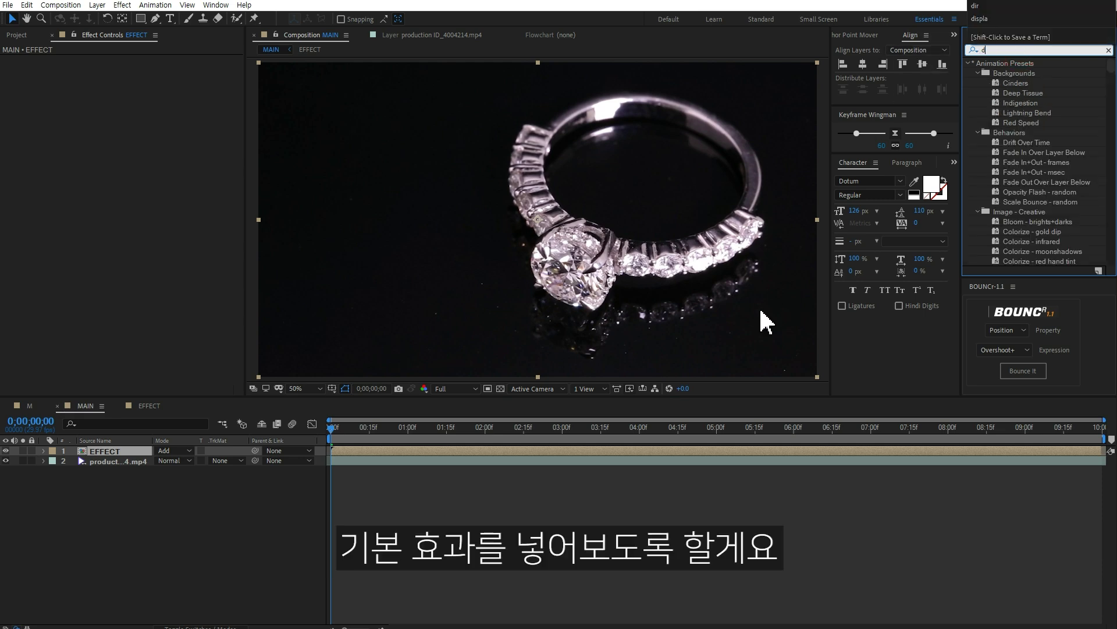
text(irec)
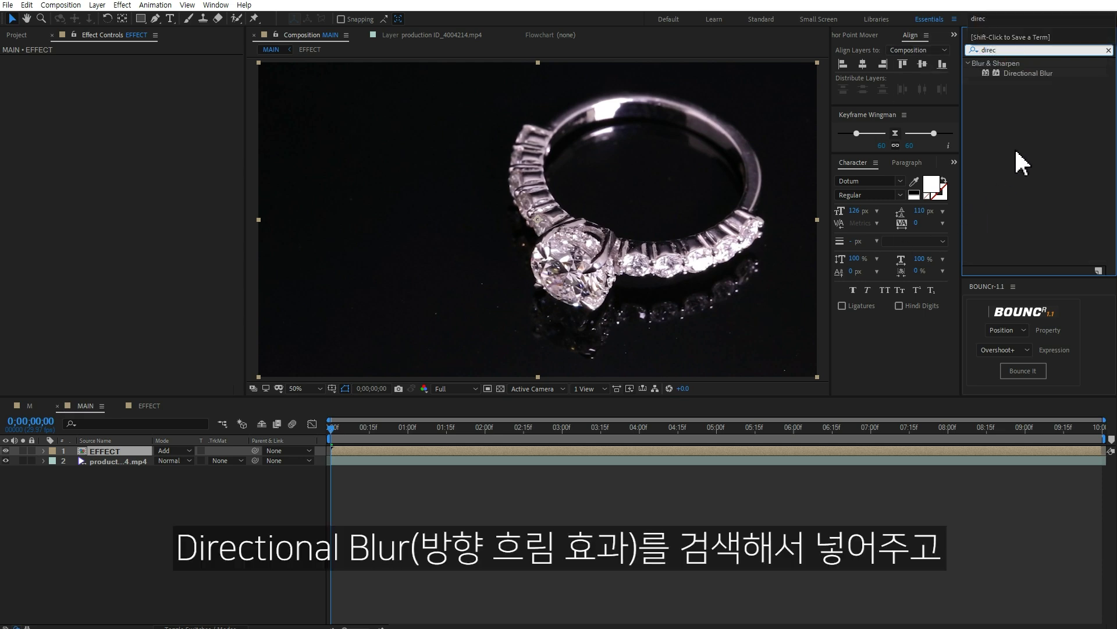
double_click(1026, 74)
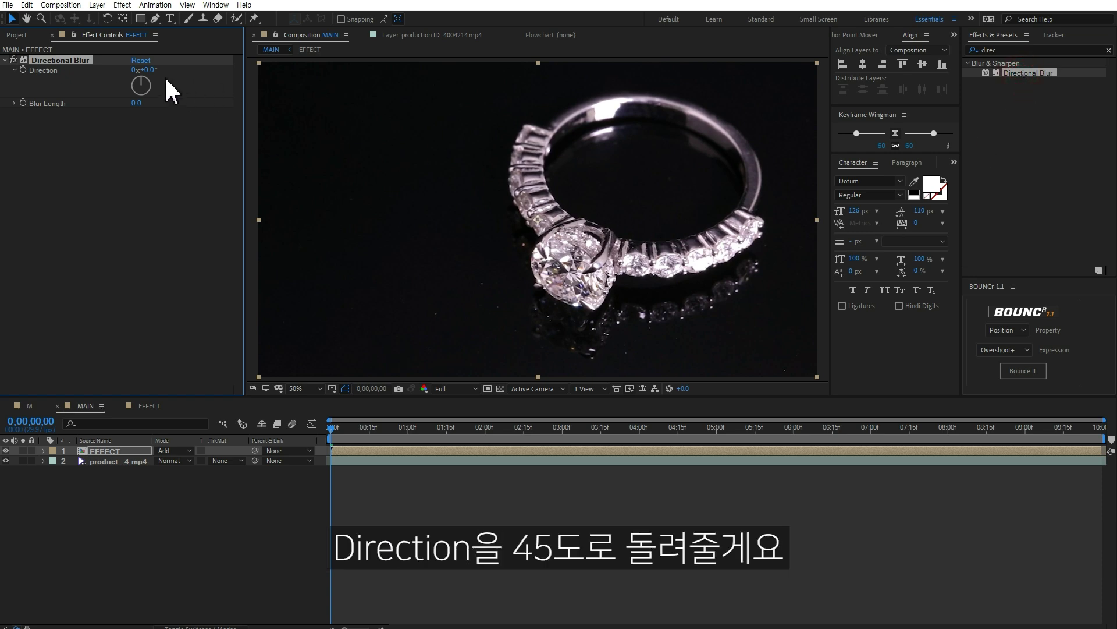
click(145, 70)
text(45)
key(Return)
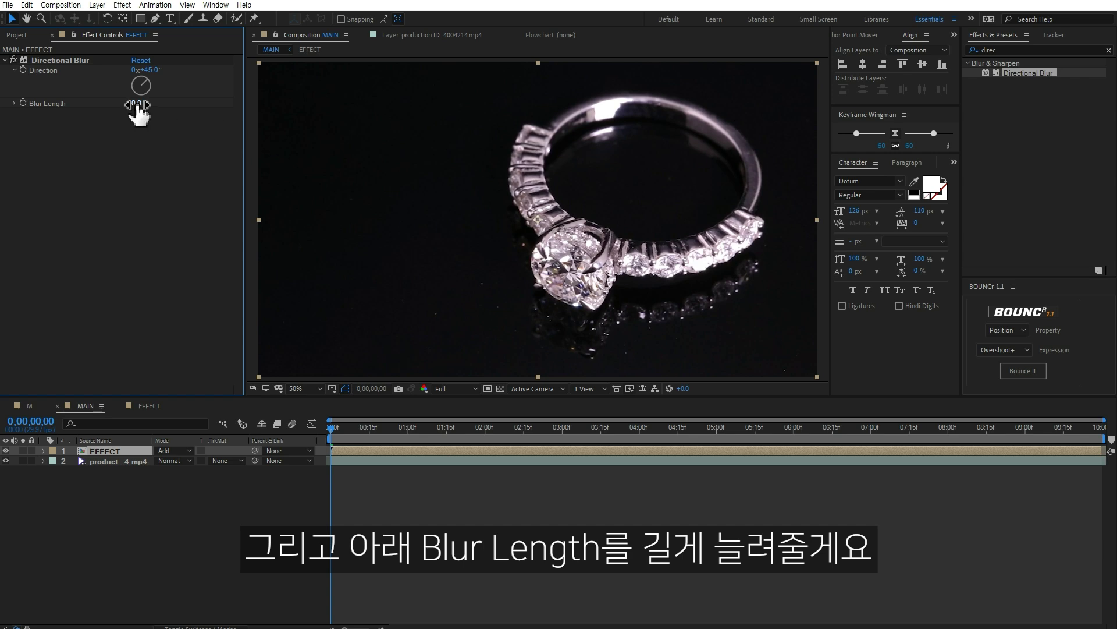
drag(136, 103, 667, 82)
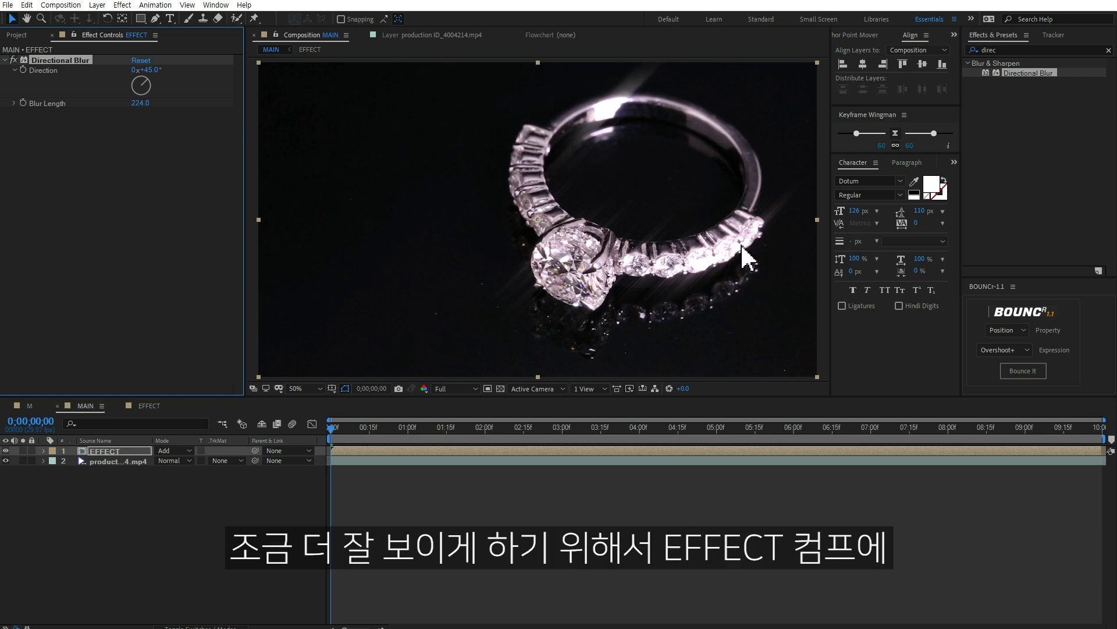
Add a Levels effect to the EFFECT layer with Input White lowered to 80
click(1036, 50)
text(level)
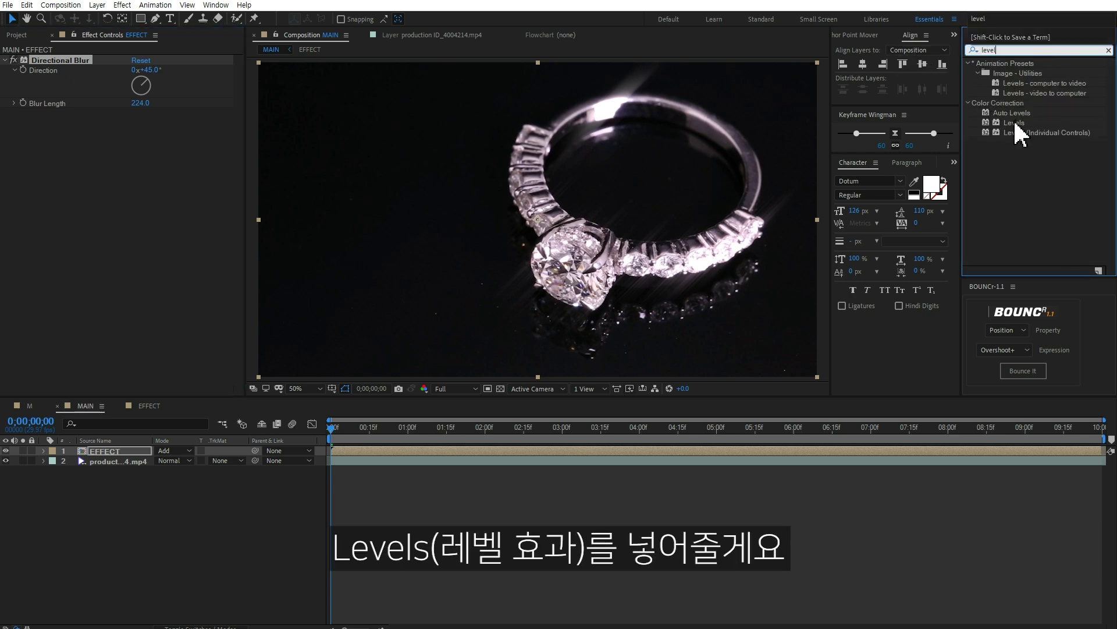
double_click(1015, 124)
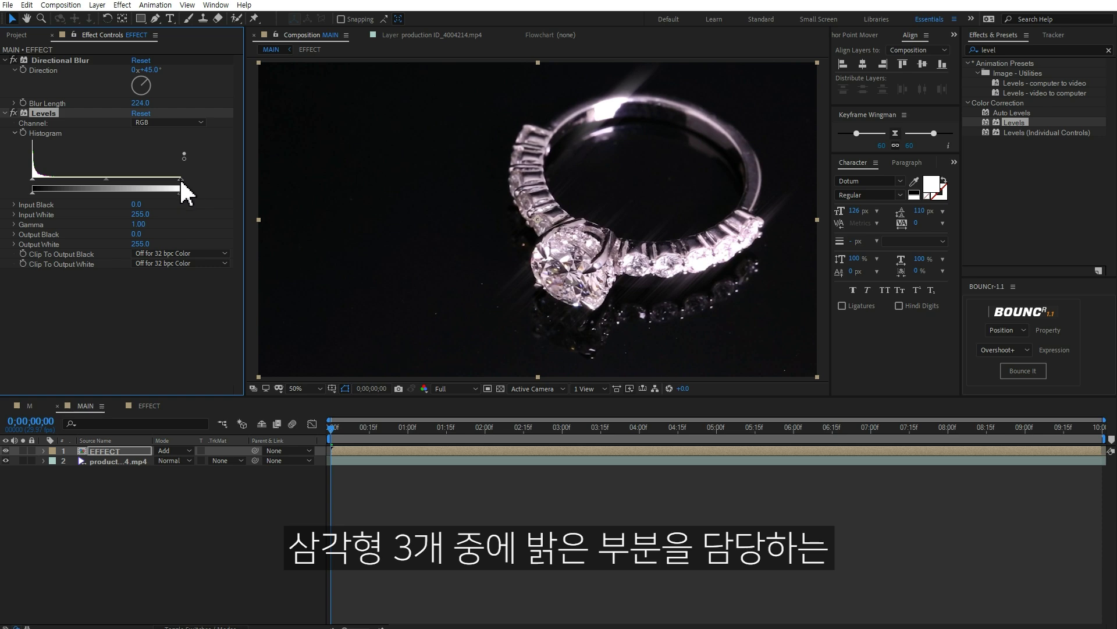
mouse_move(181, 180)
mouse_down()
mouse_move(70, 180)
mouse_move(80, 182)
mouse_up()
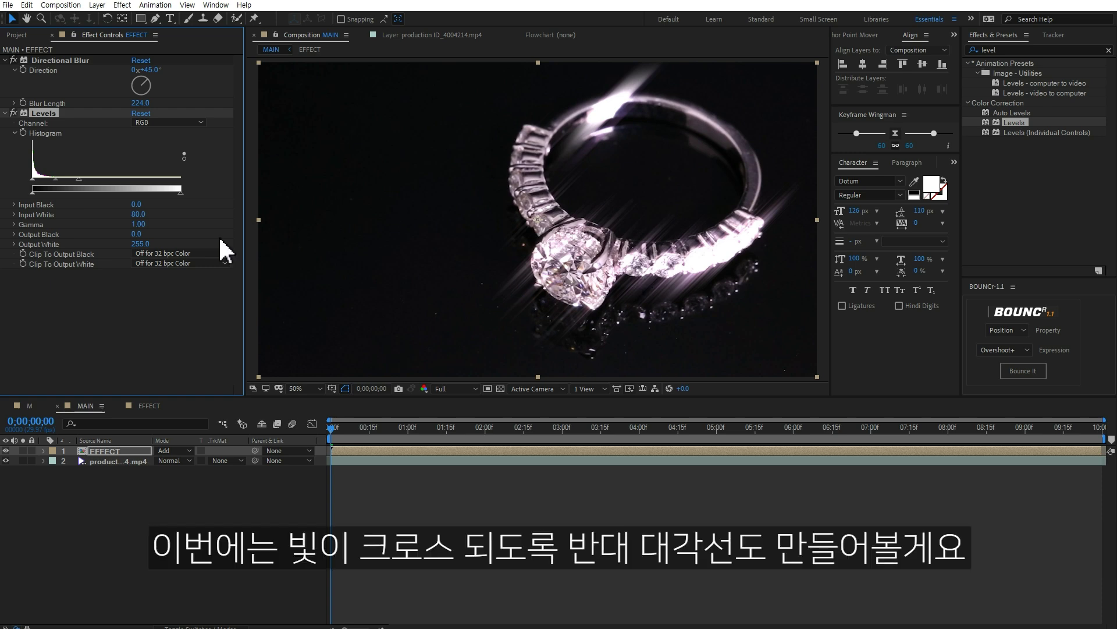
click(116, 453)
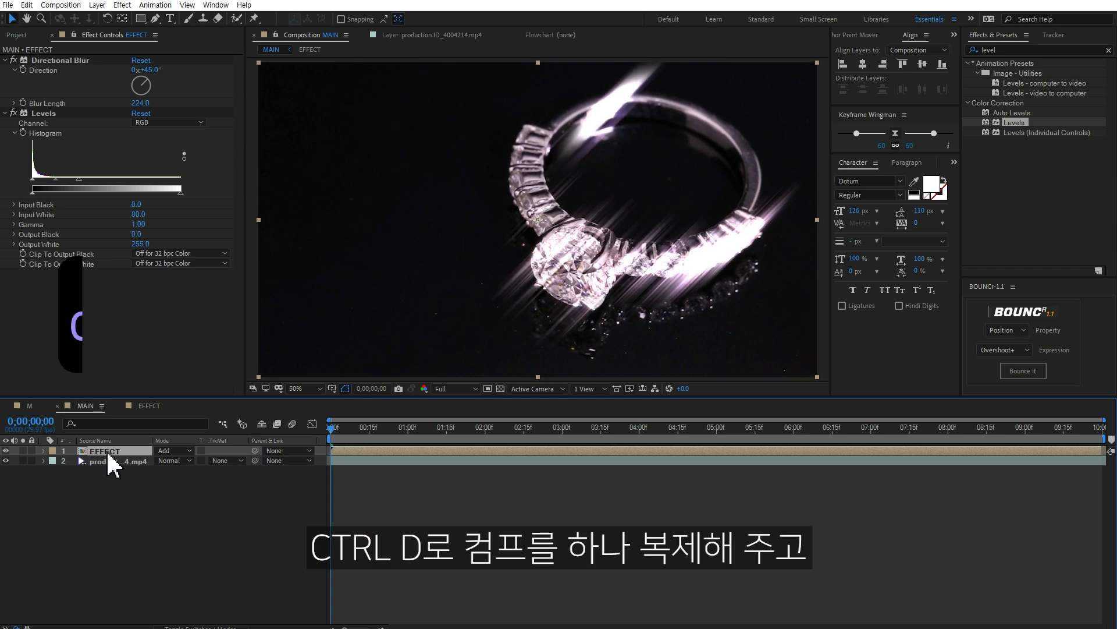
Duplicate the EFFECT layer and set the copy's Directional Blur Direction to -45°
key(ctrl+d)
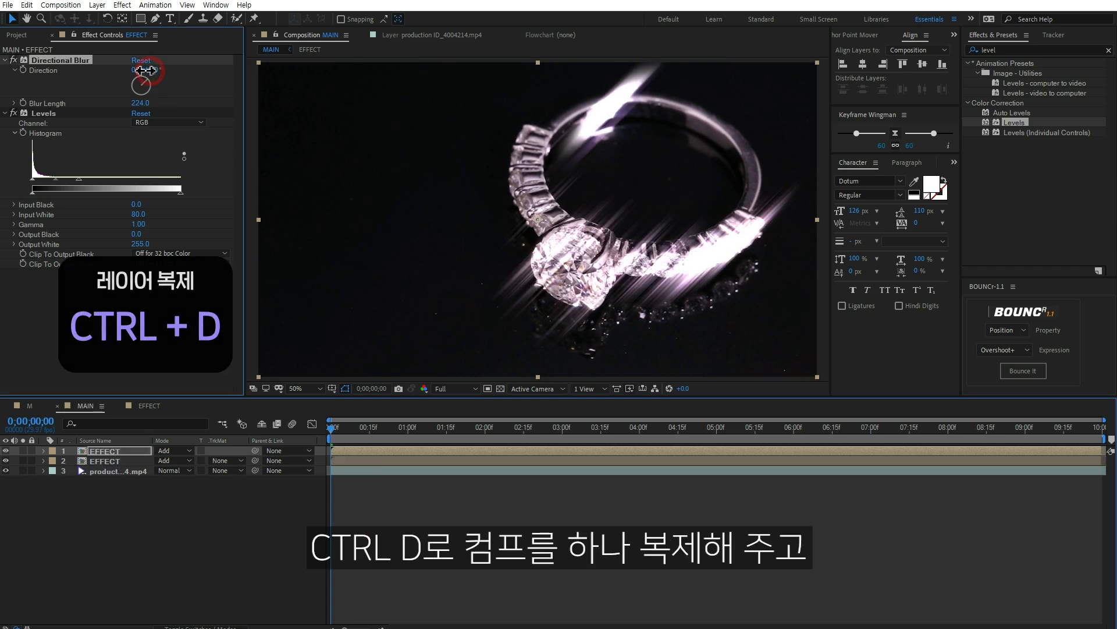
drag(147, 70, 125, 70)
click(149, 70)
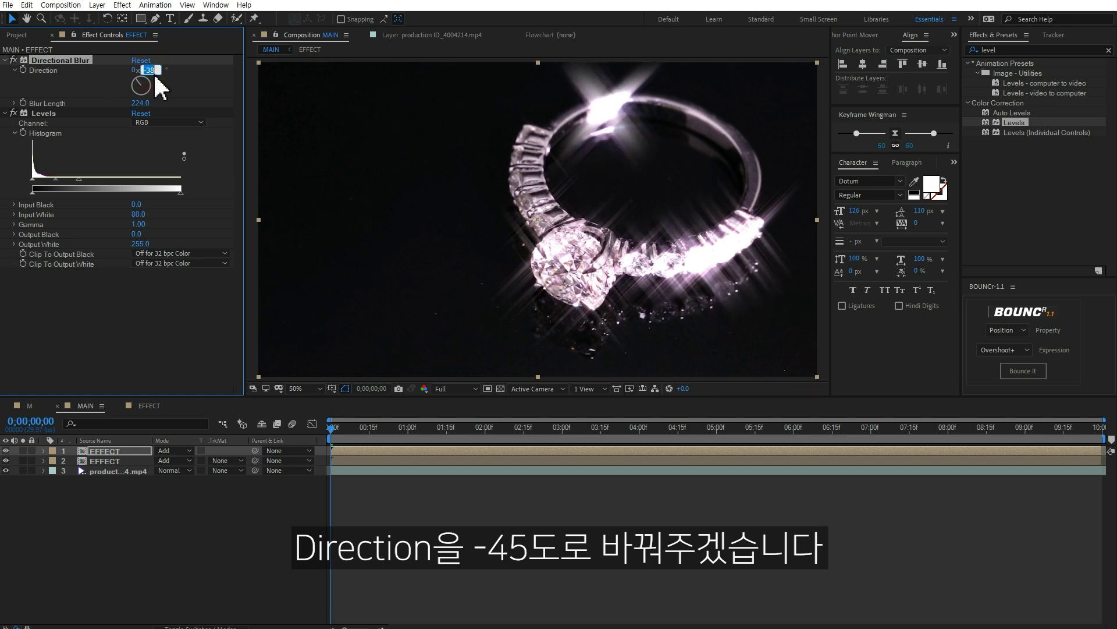
key(Return)
Preview the crossing diagonal sparkle streaks over the ring
click(617, 512)
key(space)
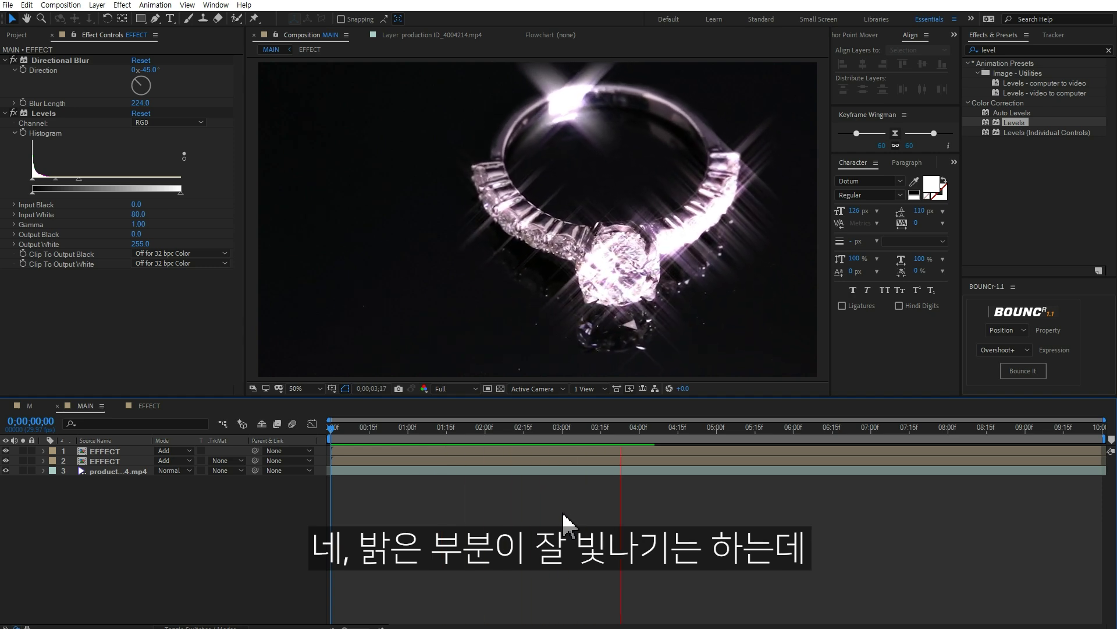
key(space)
key(space)
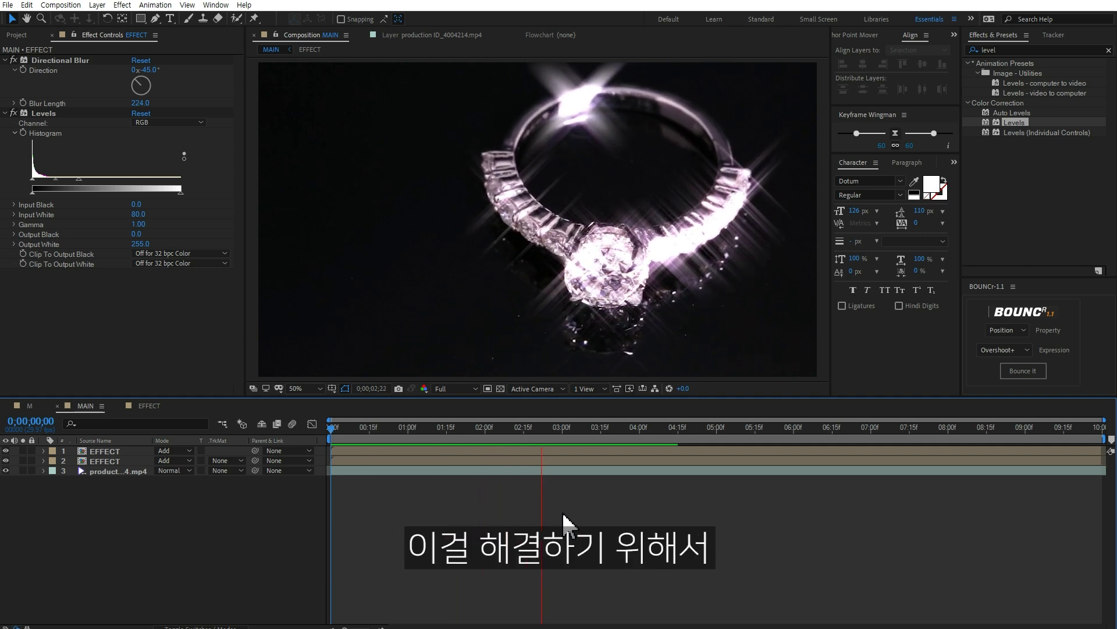
key(space)
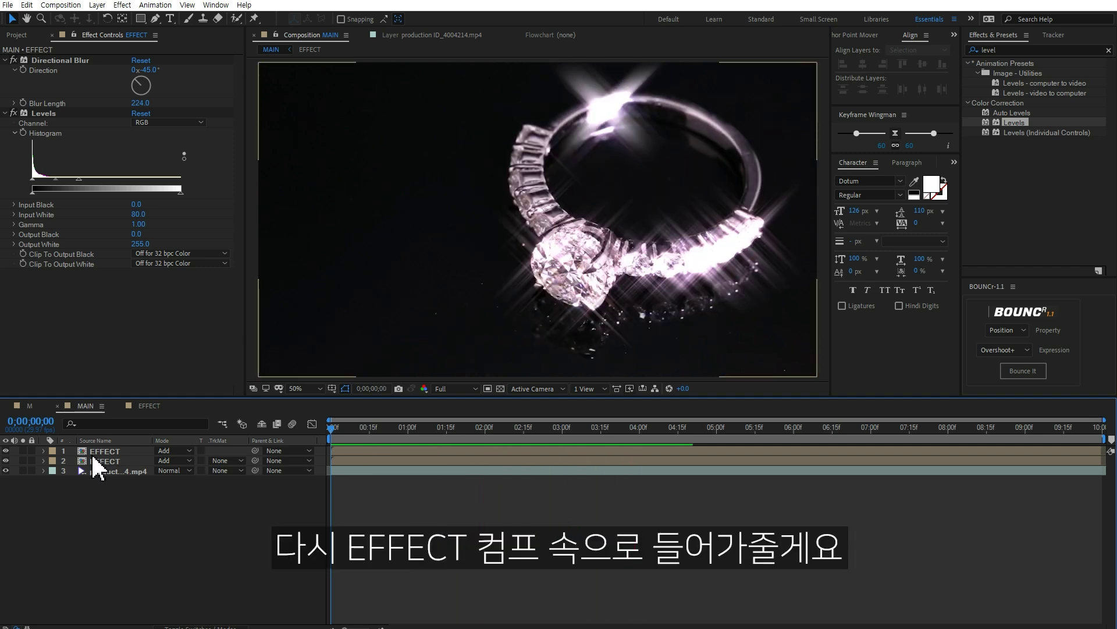
double_click(102, 460)
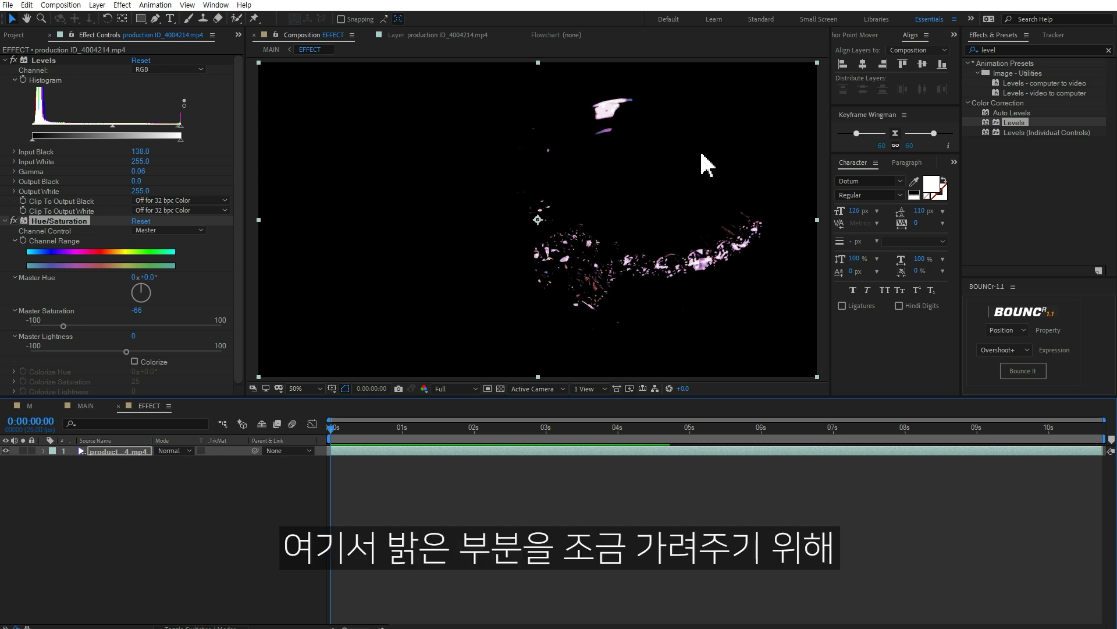
Add a full-frame 1920×1080 Yellow Solid 1 layer above the ring clip inside EFFECT
mouse_move(351, 426)
mouse_down()
mouse_move(767, 428)
mouse_move(315, 429)
mouse_up()
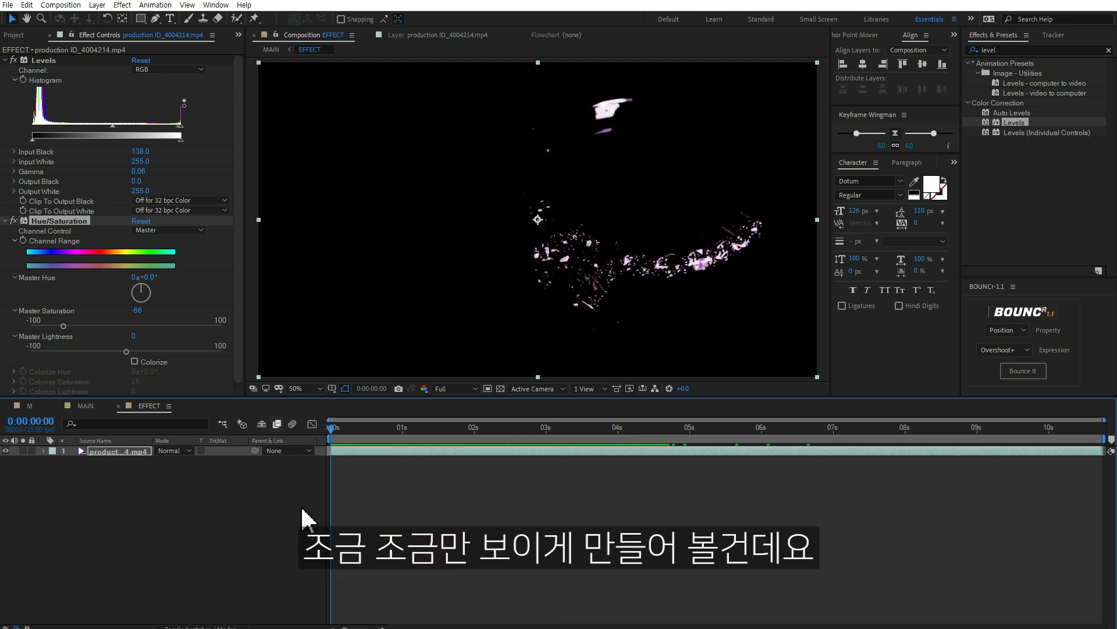
right_click(187, 502)
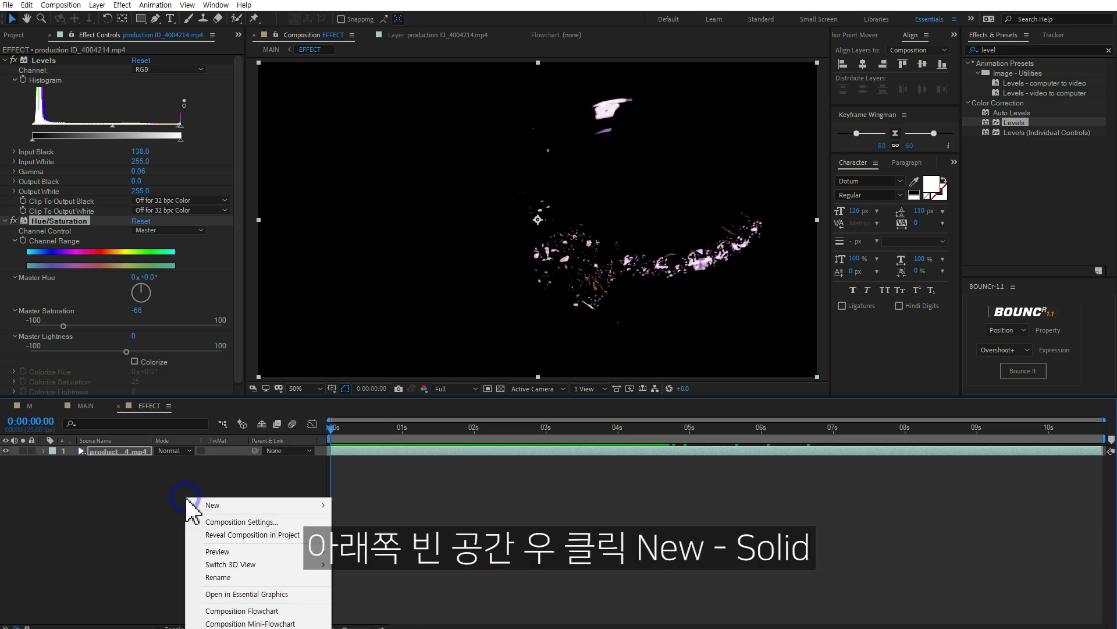
mouse_move(218, 505)
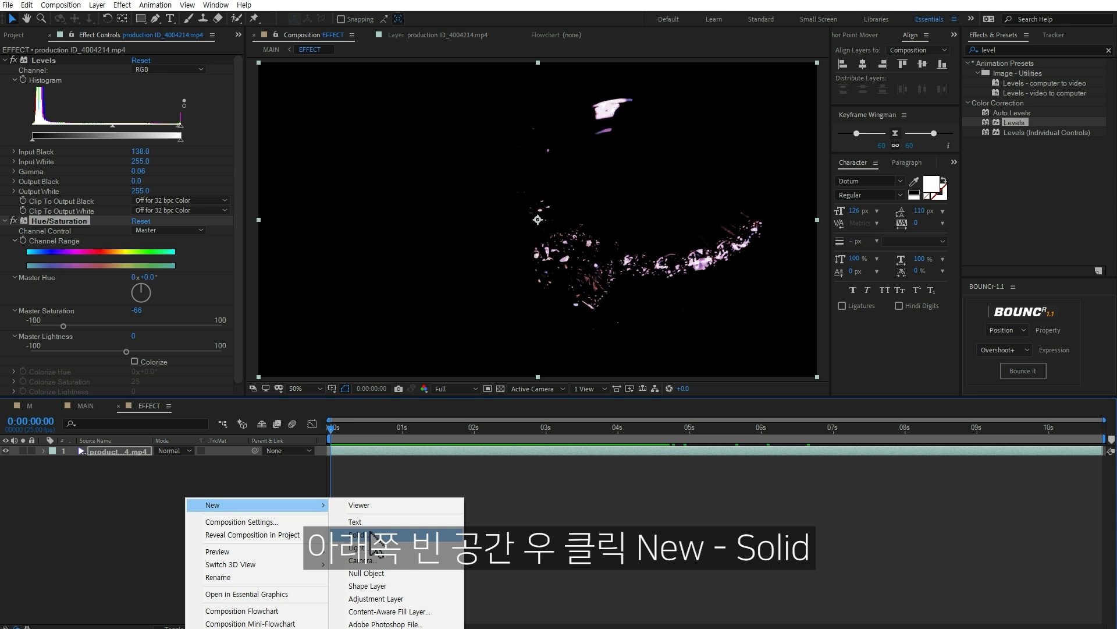
click(363, 534)
click(644, 380)
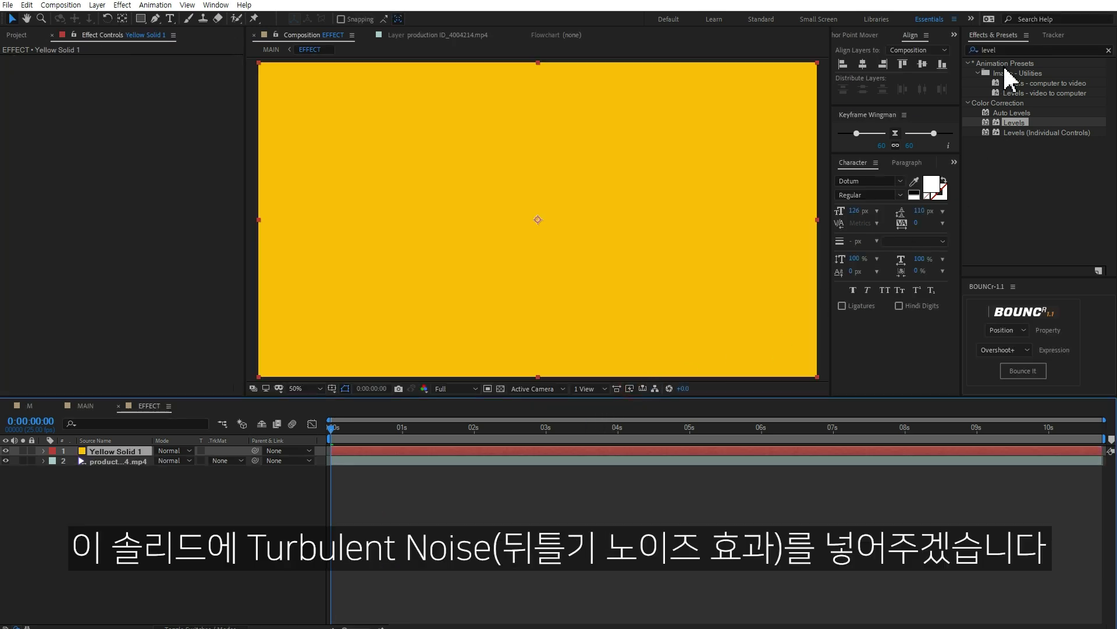
click(1014, 51)
Apply Turbulent Noise to Yellow Solid 1 with Contrast 1265 and Brightness -155
text(turb)
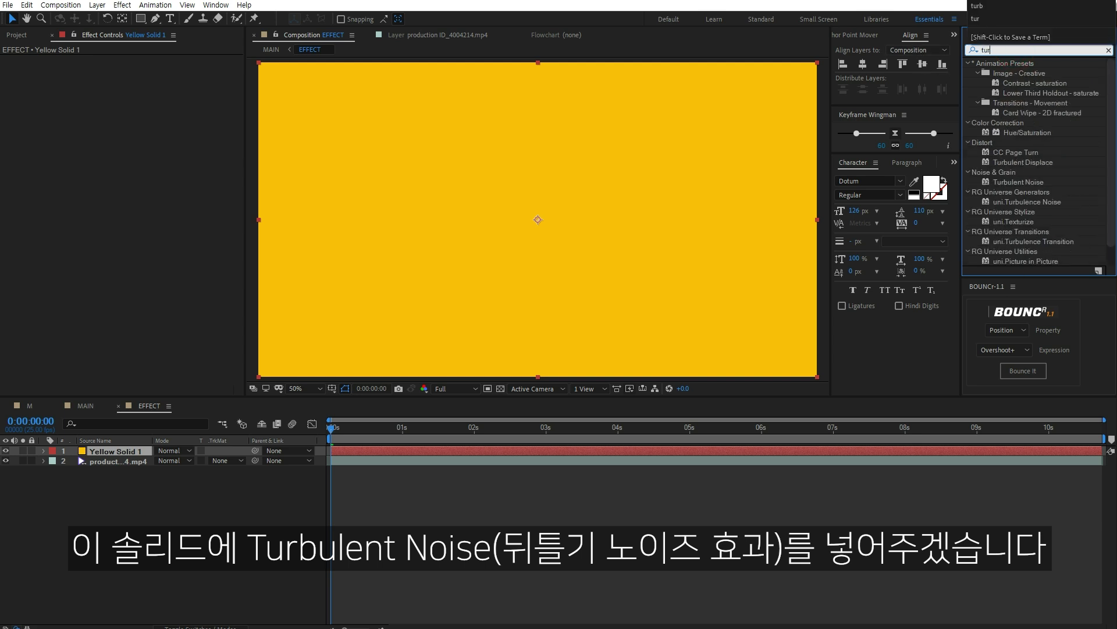
click(1012, 91)
double_click(1013, 93)
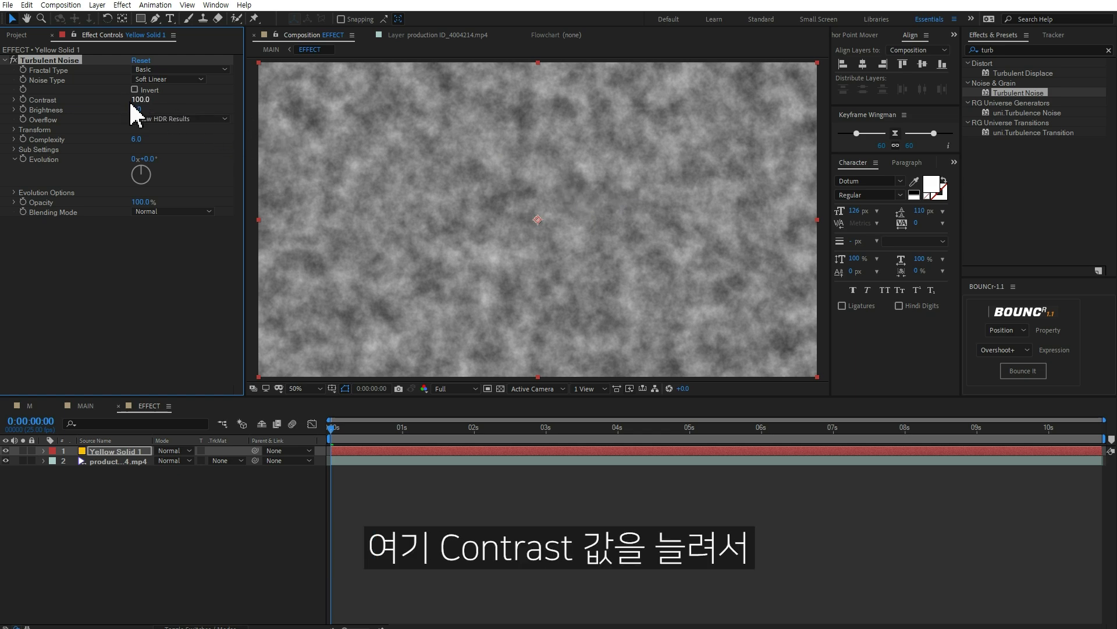
drag(140, 100, 822, 105)
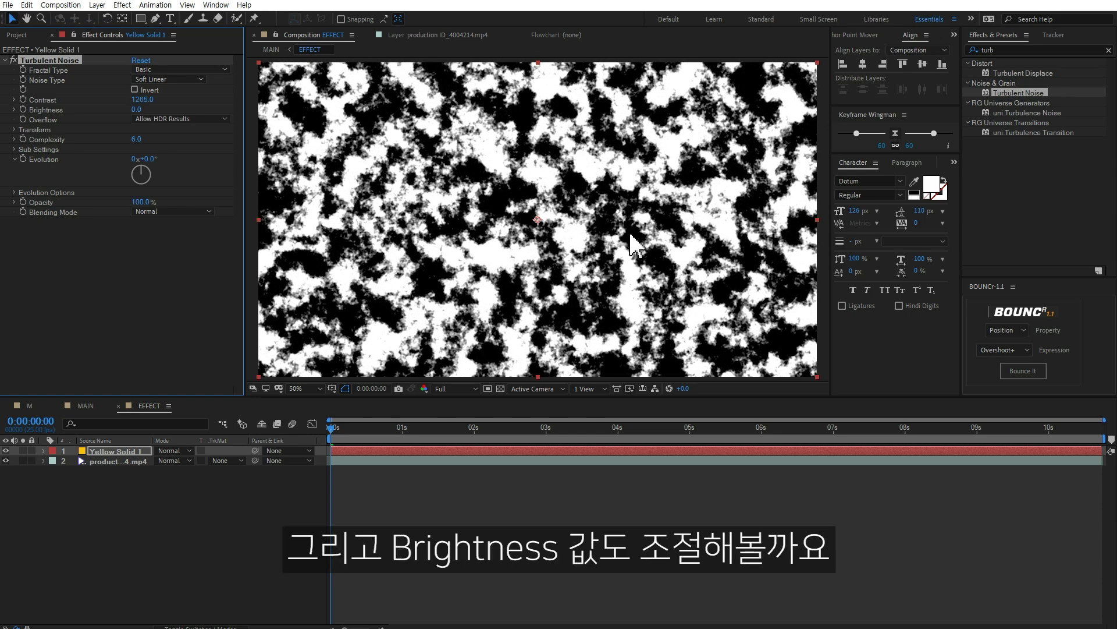
mouse_move(137, 110)
mouse_down()
mouse_move(170, 109)
mouse_move(60, 124)
mouse_up()
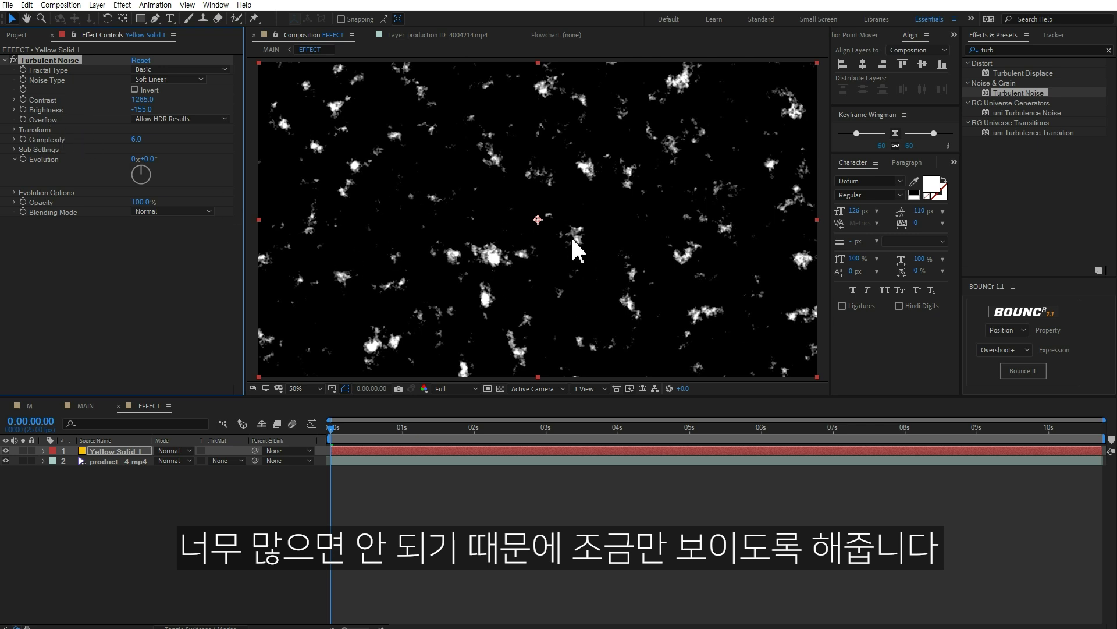
Set the Turbulent Noise Transform Scale to 78
click(14, 130)
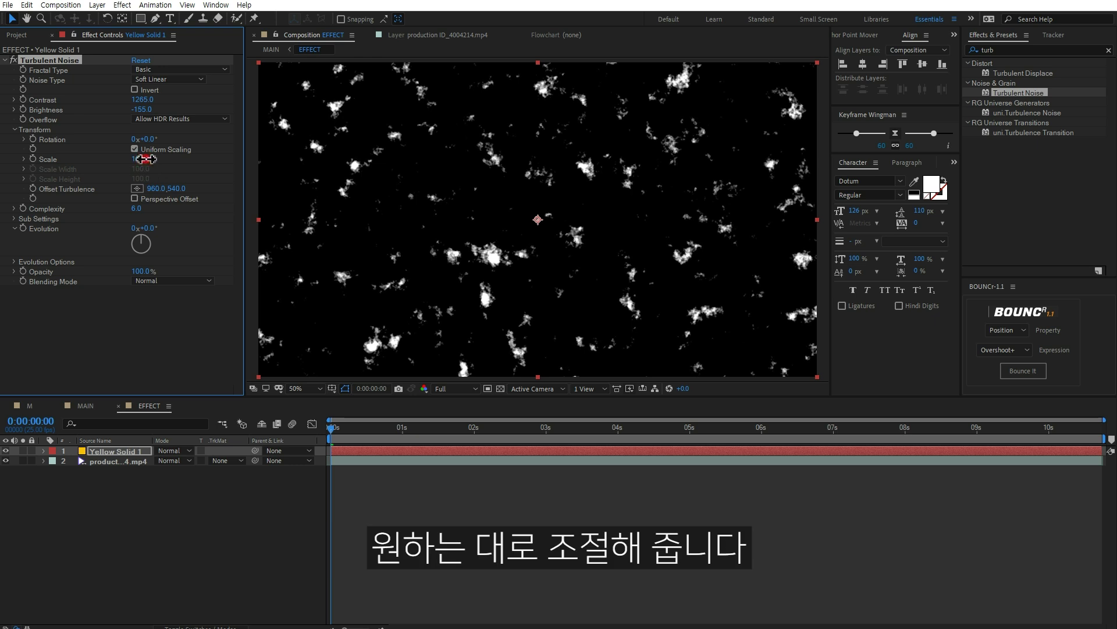
click(24, 159)
drag(141, 159, 139, 159)
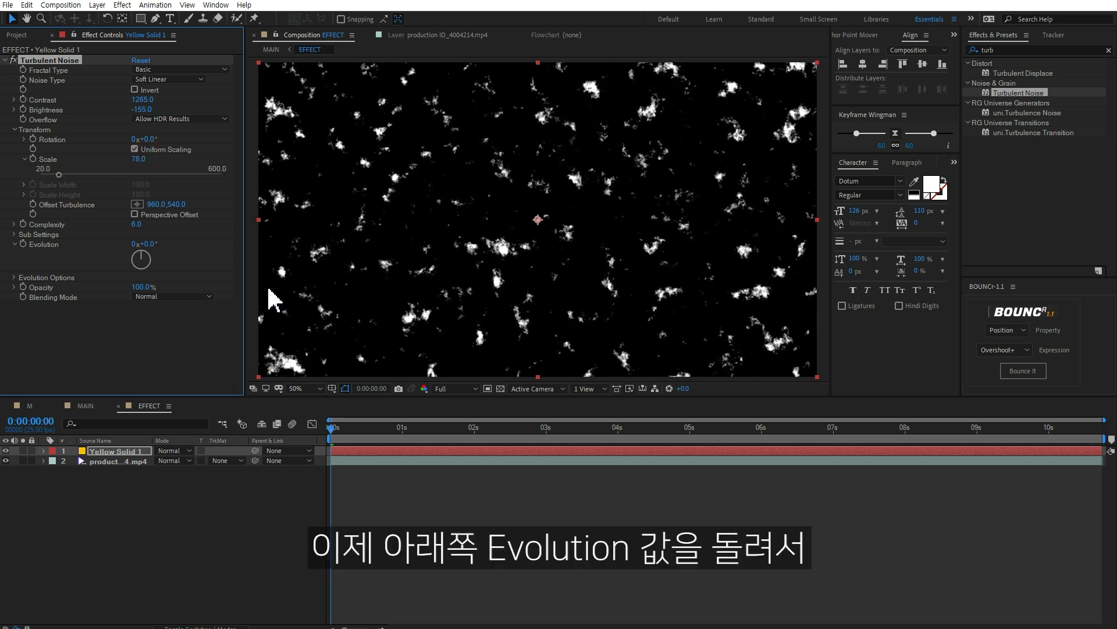
Drive the noise Evolution with the expression time*1000 and preview the flickering specks
drag(151, 242, 542, 244)
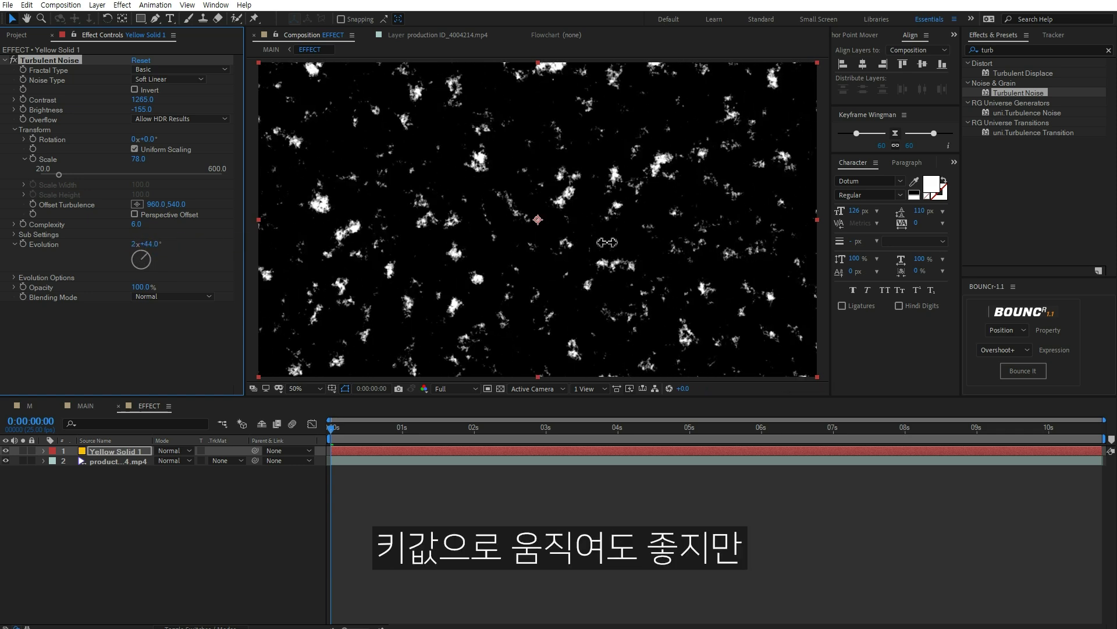
drag(542, 243, 652, 248)
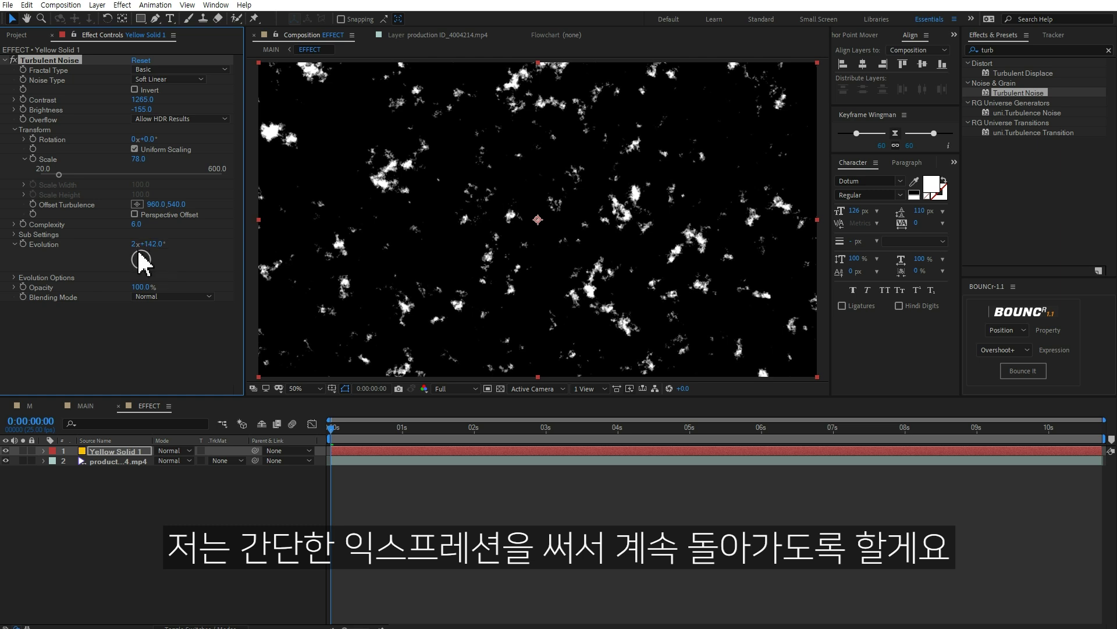
key(ctrl+z)
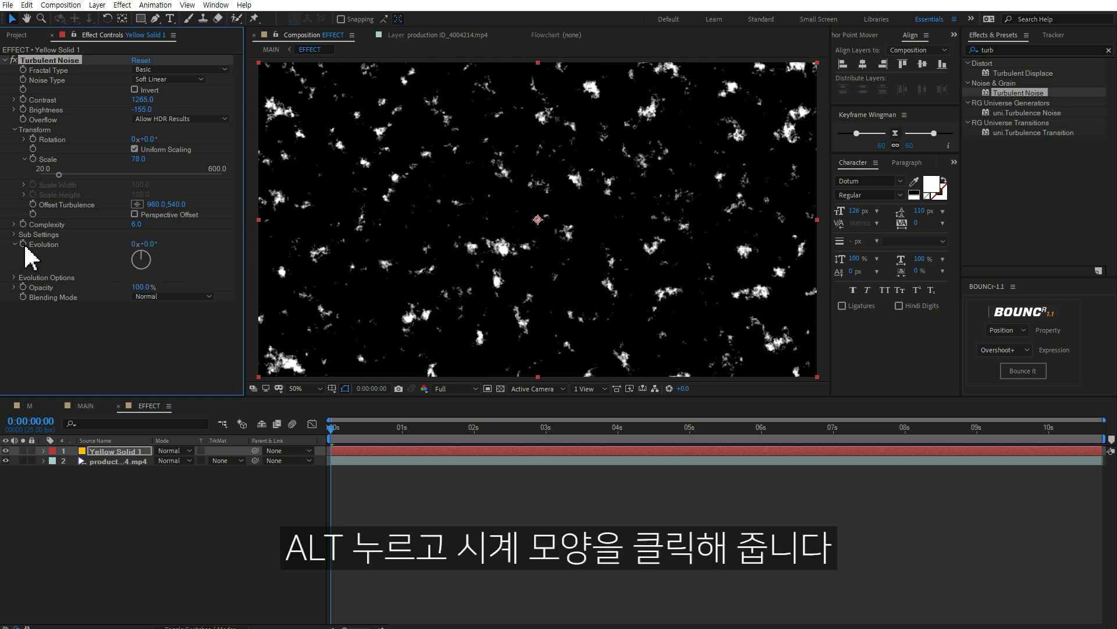
alt+click(23, 243)
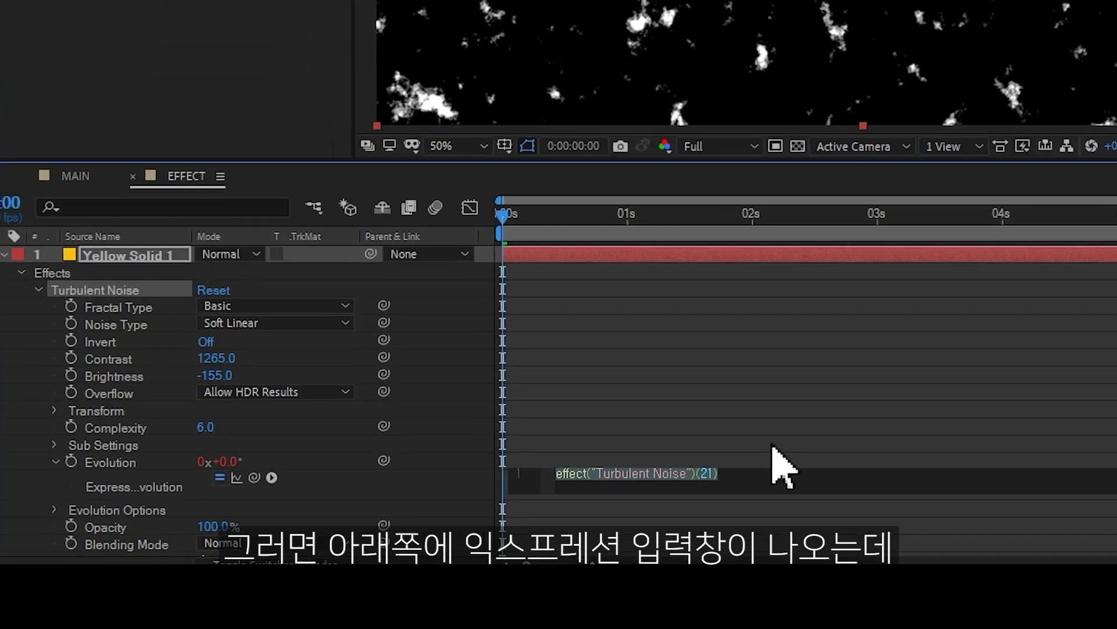
text(time*)
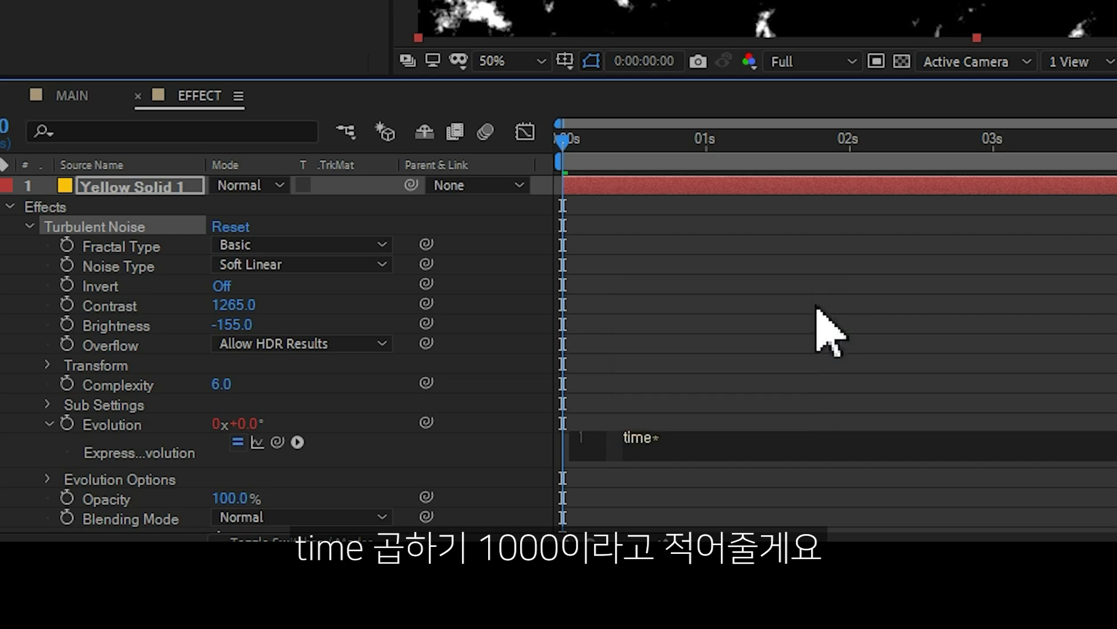
text(1000)
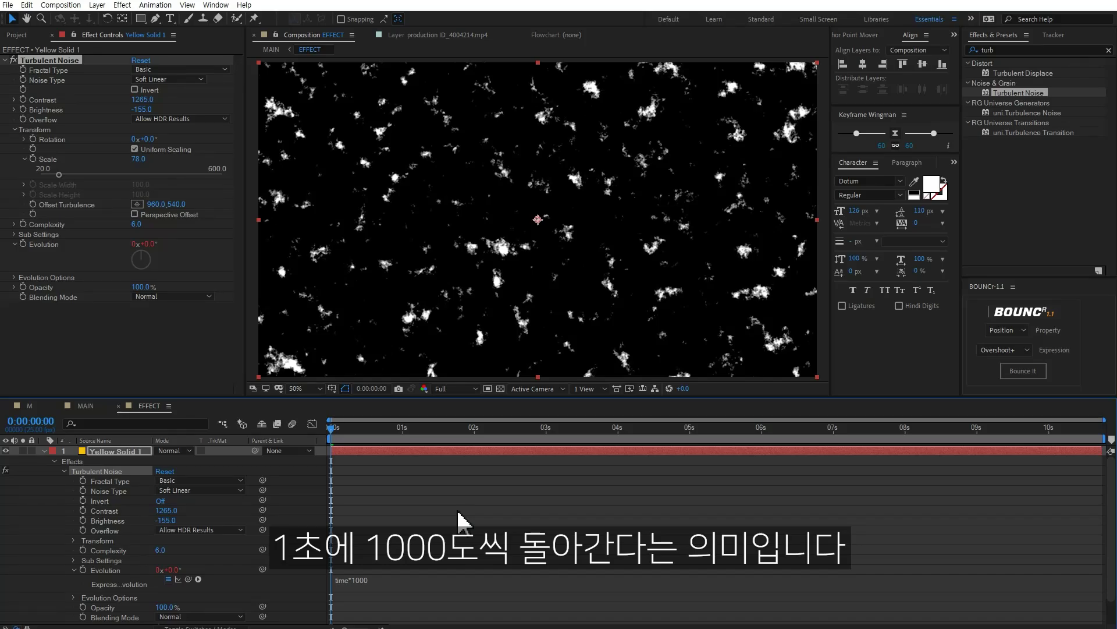
key(space)
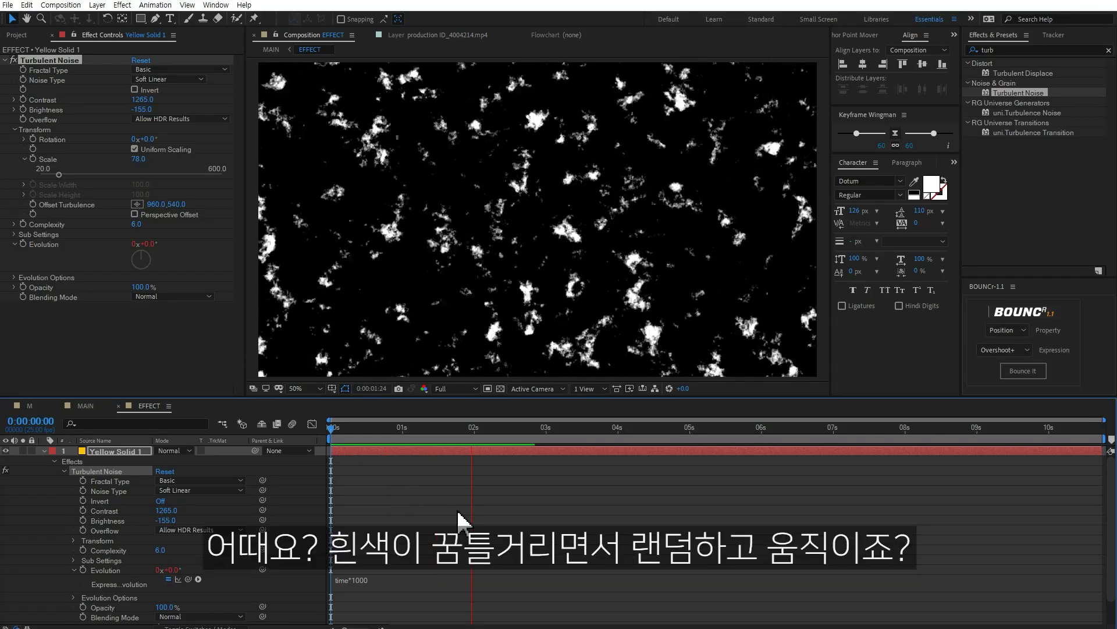
key(space)
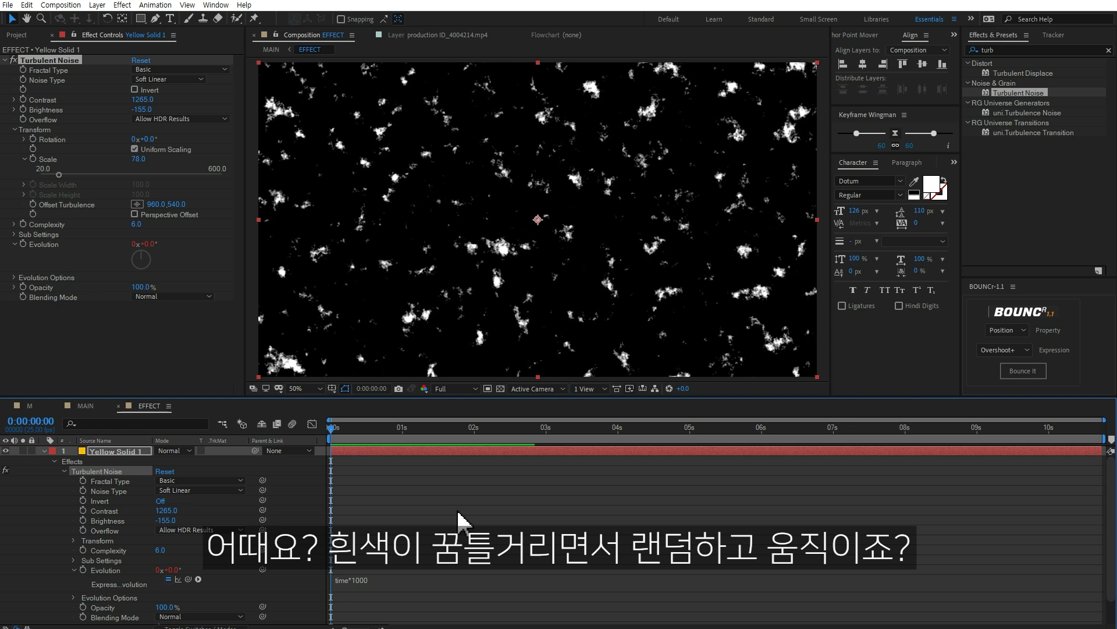
click(44, 451)
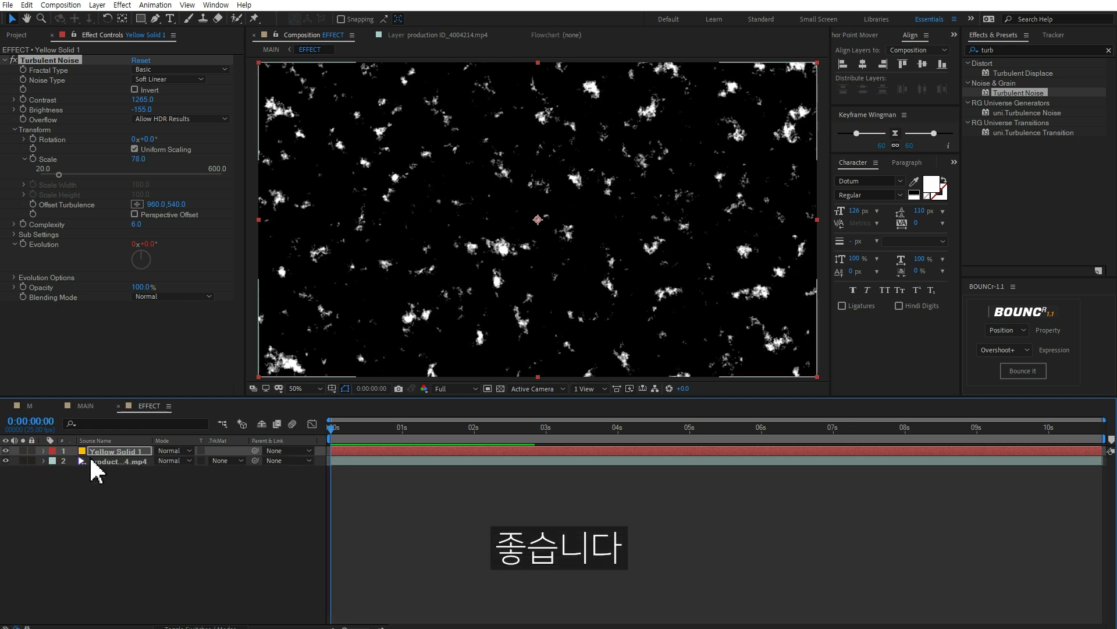
Luma-matte the ring footage with Yellow Solid 1 and set noise Brightness to -115
click(224, 461)
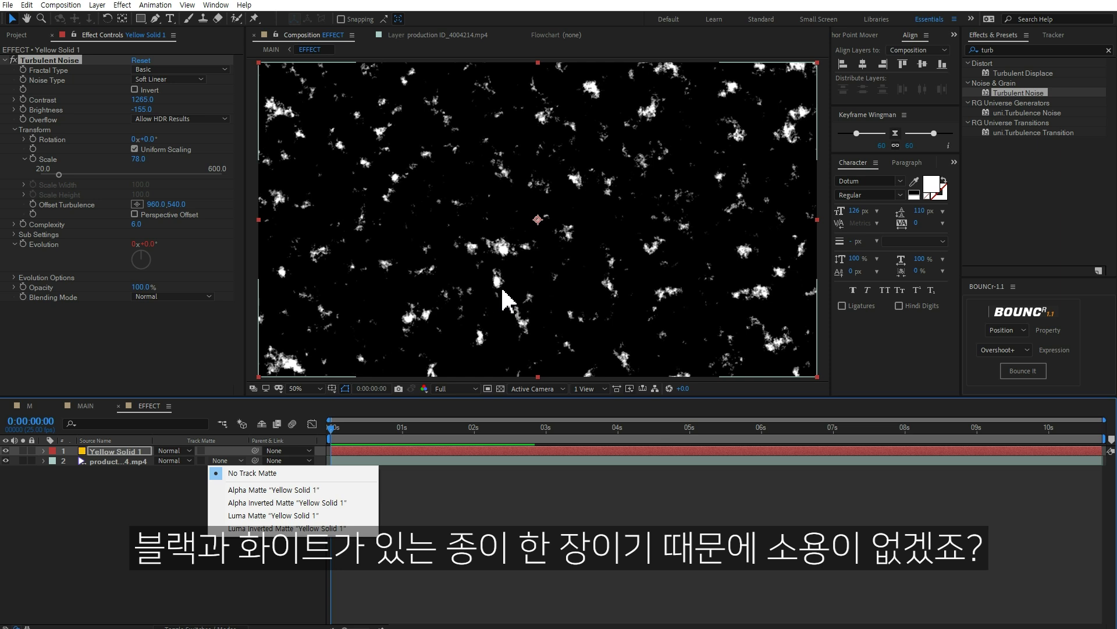
click(247, 517)
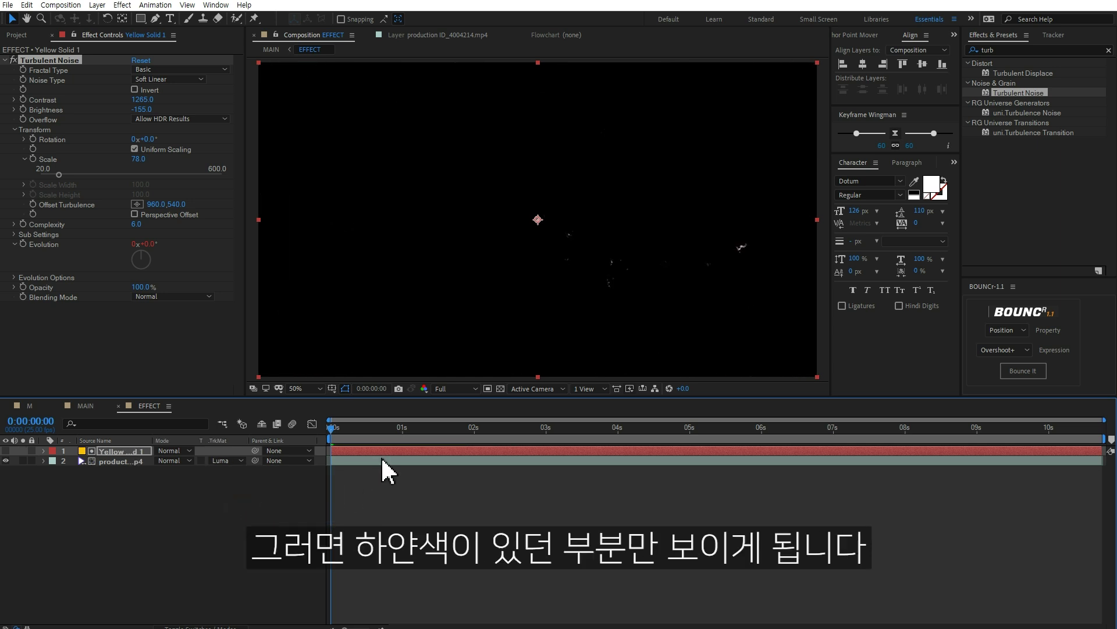
drag(334, 426, 722, 431)
click(223, 464)
click(230, 468)
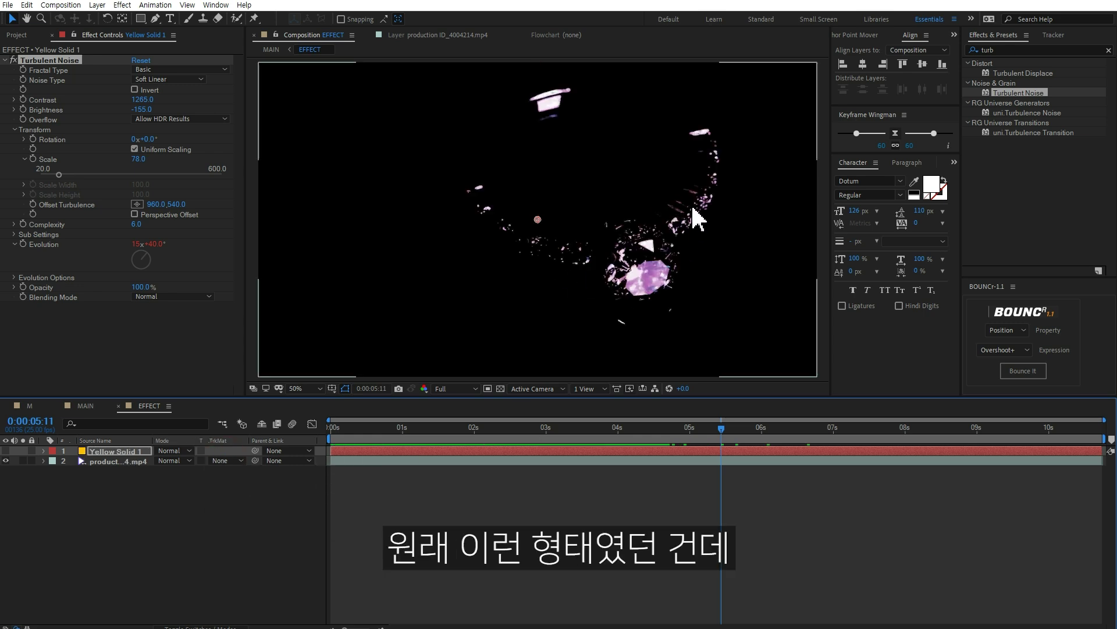
click(230, 460)
click(258, 515)
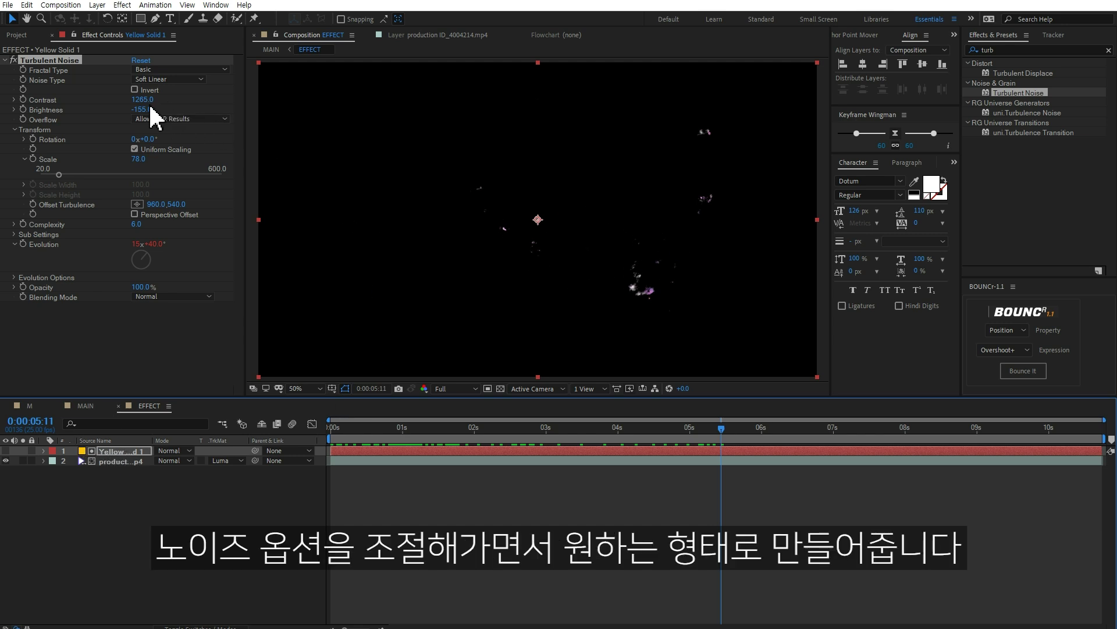
drag(144, 109, 167, 109)
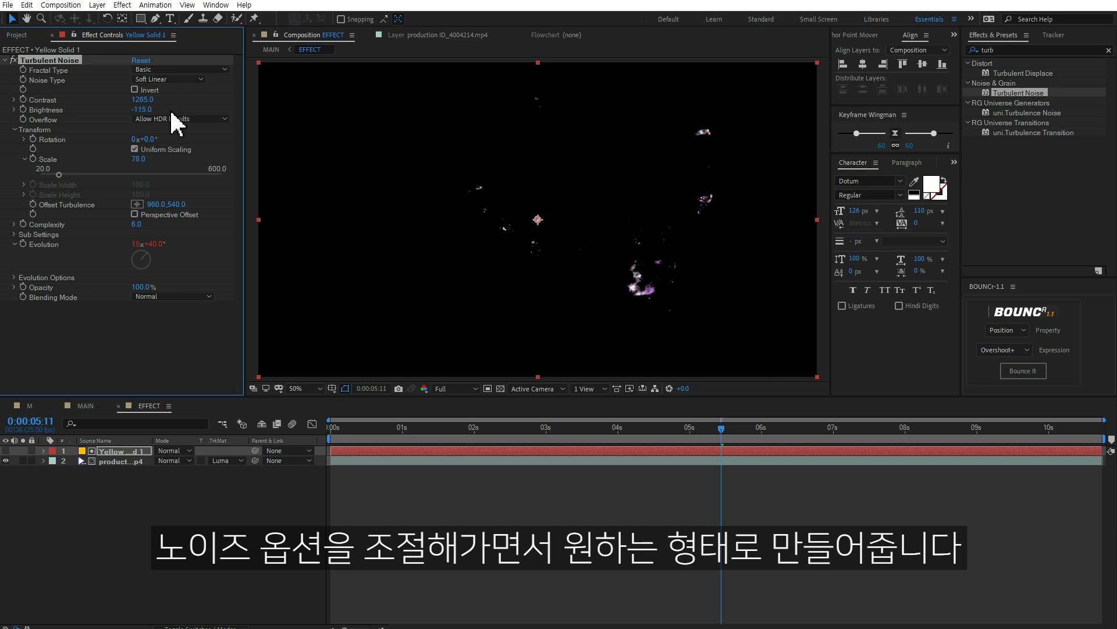
click(85, 406)
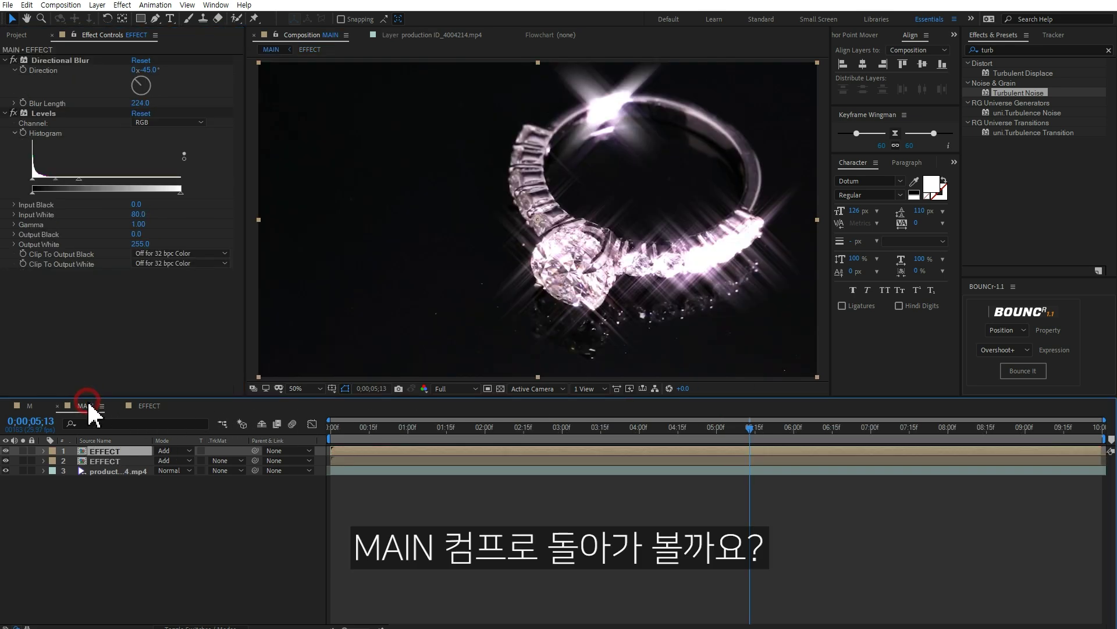
Preview the ring with its sparkles in the MAIN comp
drag(645, 430, 452, 426)
key(space)
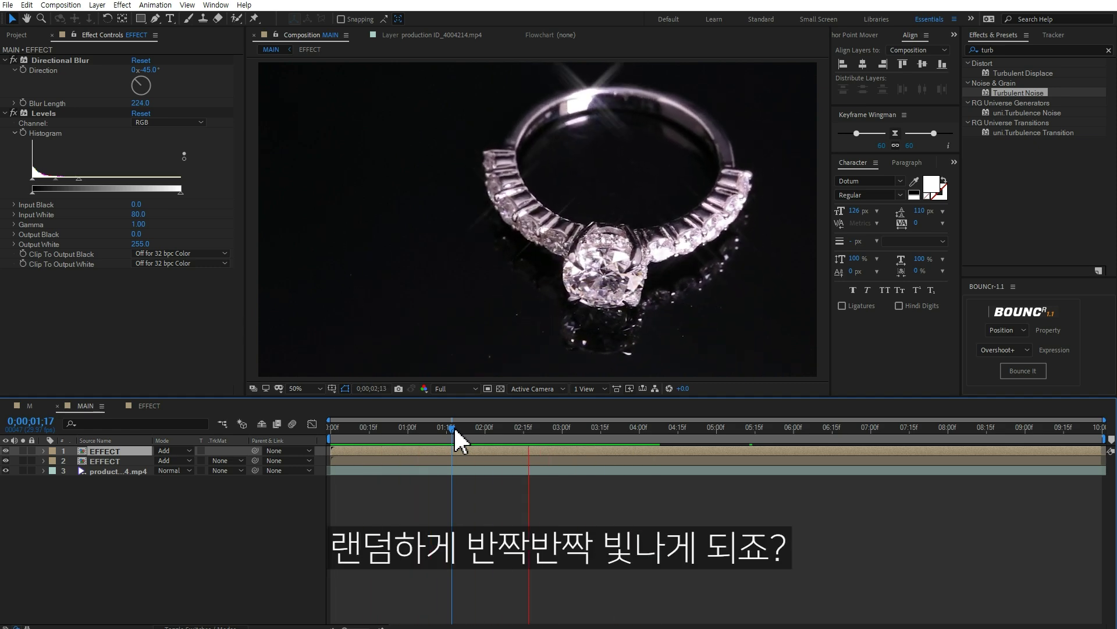
key(space)
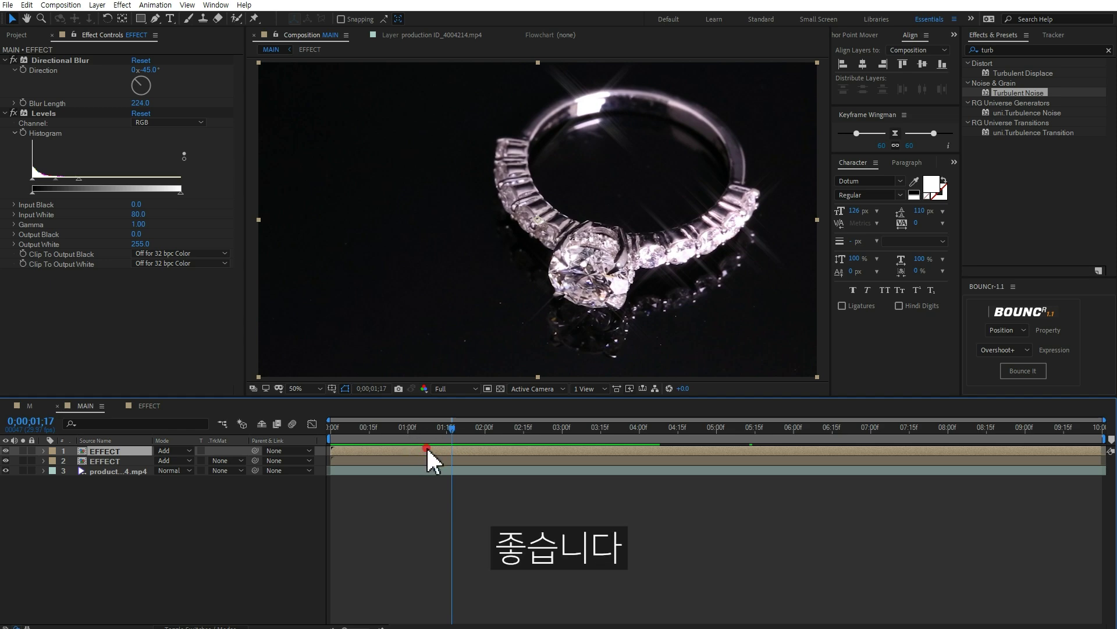
In the EFFECT comp, raise Turbulent Noise Brightness to 2.0 and check it in MAIN
double_click(427, 460)
drag(150, 116, 225, 110)
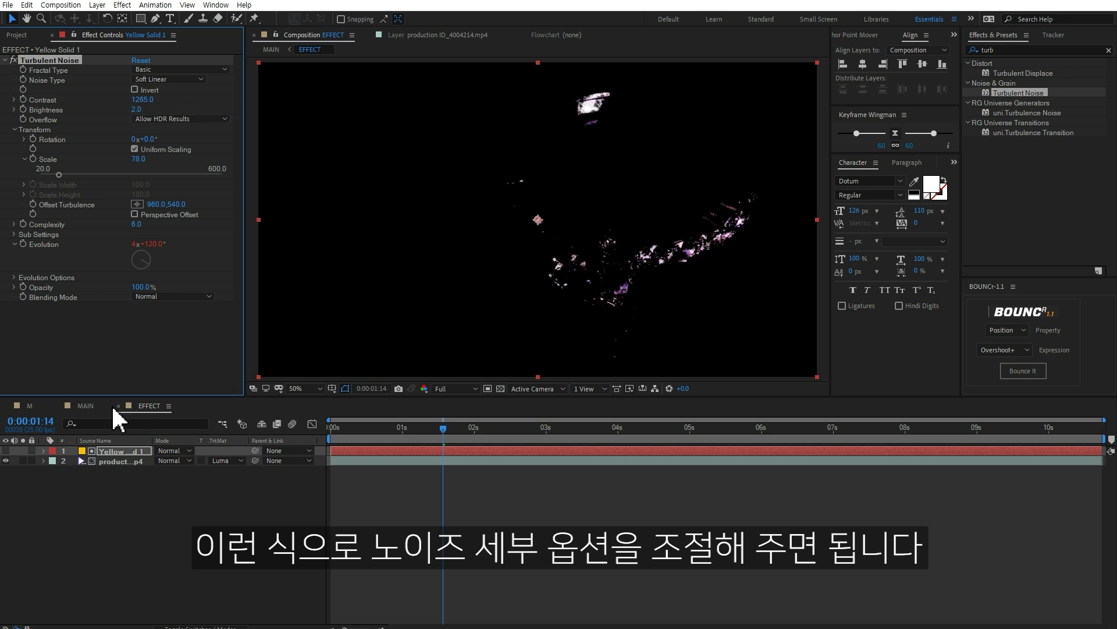
click(86, 406)
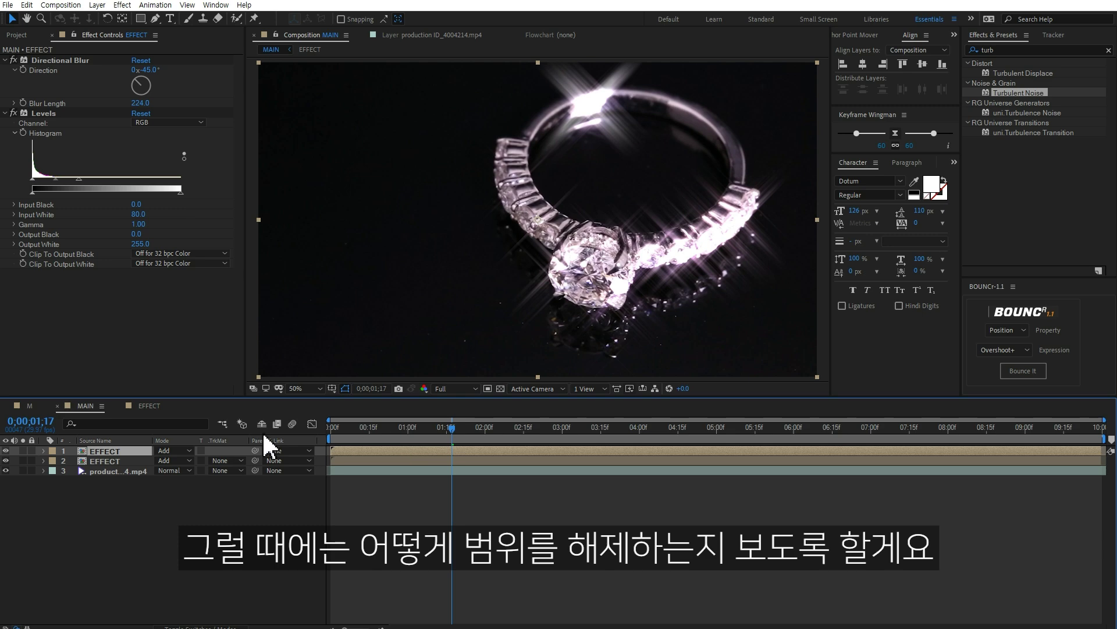
click(152, 406)
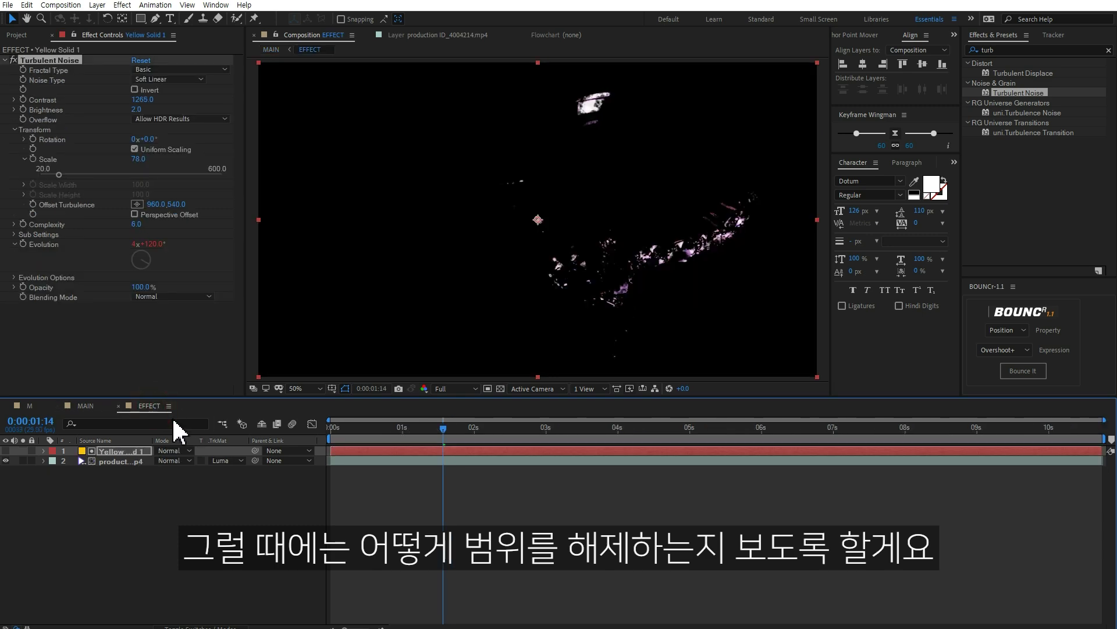
Add a black 1920×1080 Black Solid 1 atop the EFFECT comp and hide it
right_click(171, 522)
mouse_move(250, 379)
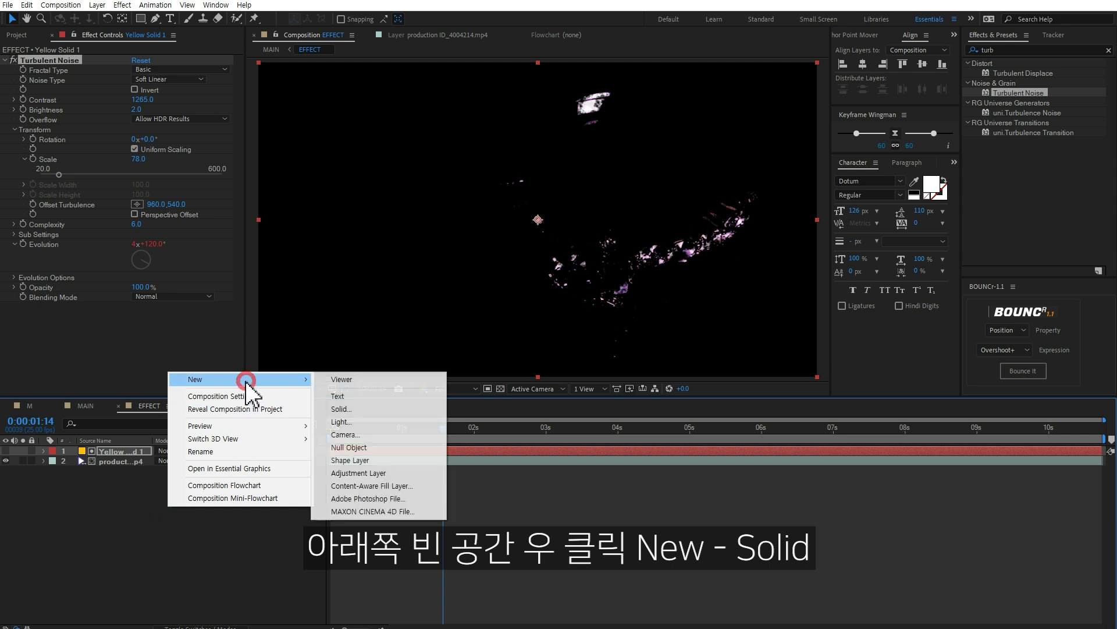
click(376, 409)
click(601, 348)
click(663, 314)
click(856, 229)
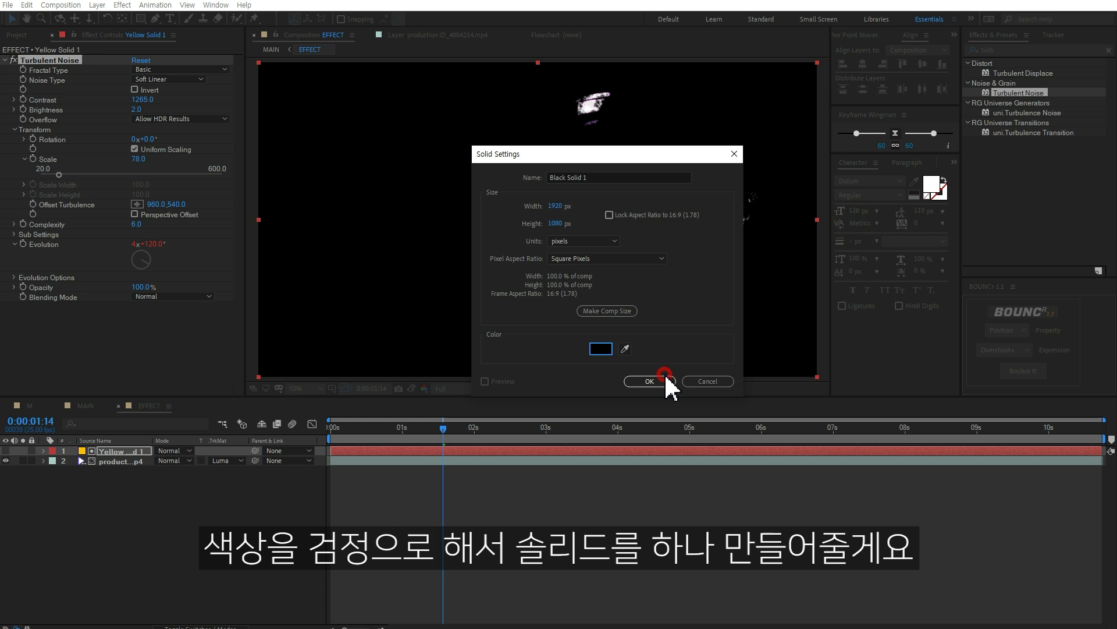
click(668, 382)
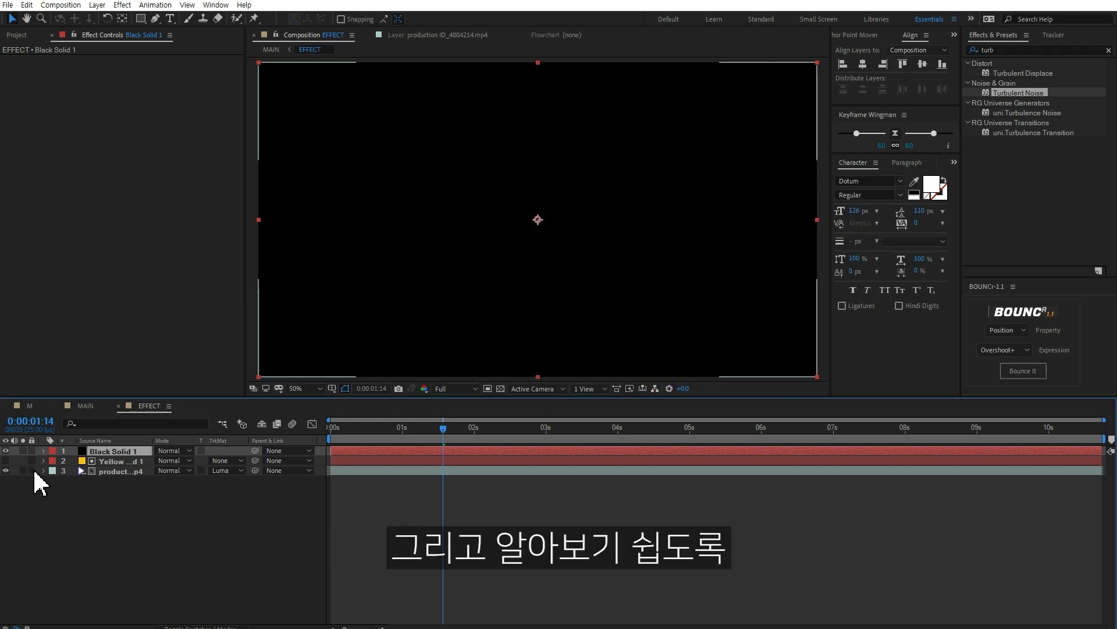
click(6, 451)
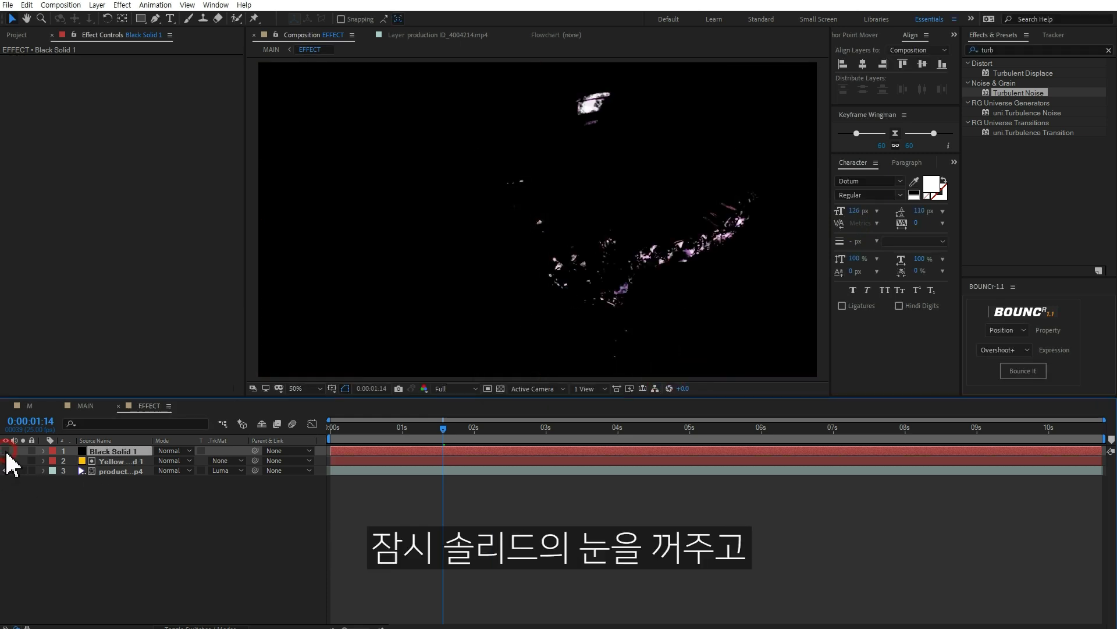
Draw an oval mask around the top highlight on Black Solid 1 and make the solid visible
click(155, 18)
mouse_move(531, 103)
mouse_down()
mouse_move(536, 123)
mouse_move(622, 155)
mouse_up()
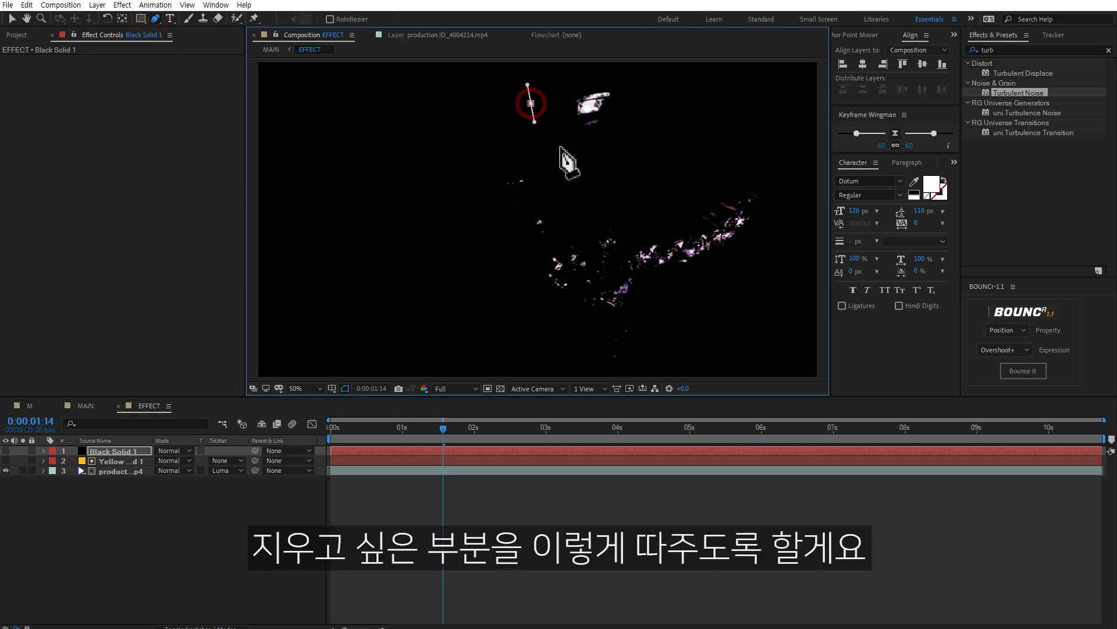
drag(672, 120, 674, 98)
drag(647, 66, 625, 63)
drag(551, 65, 538, 77)
click(531, 103)
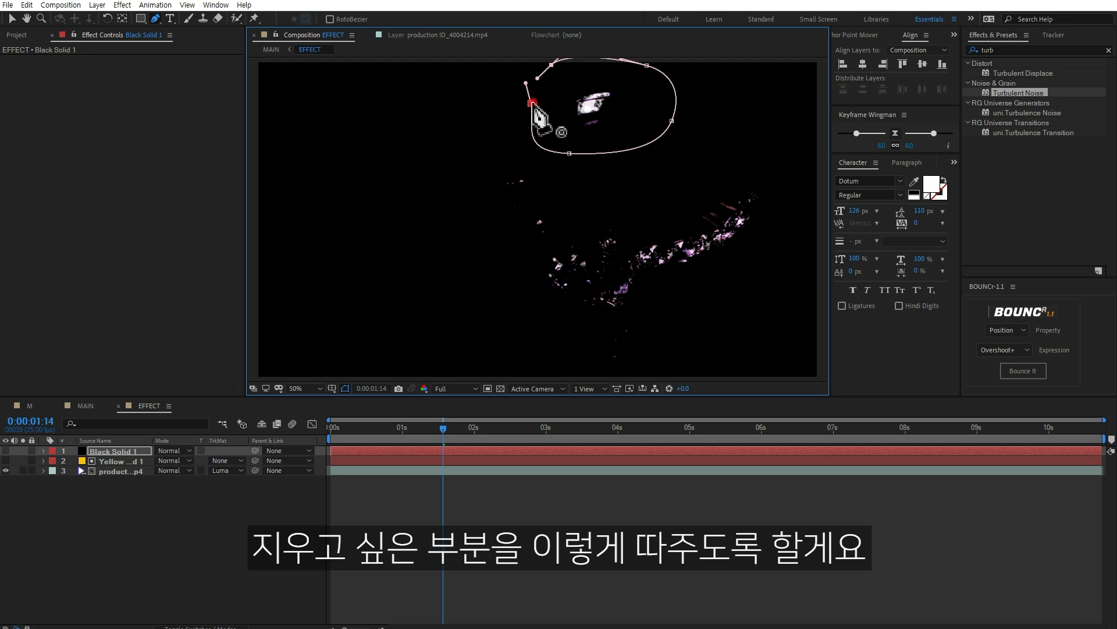
click(6, 450)
drag(447, 429, 836, 420)
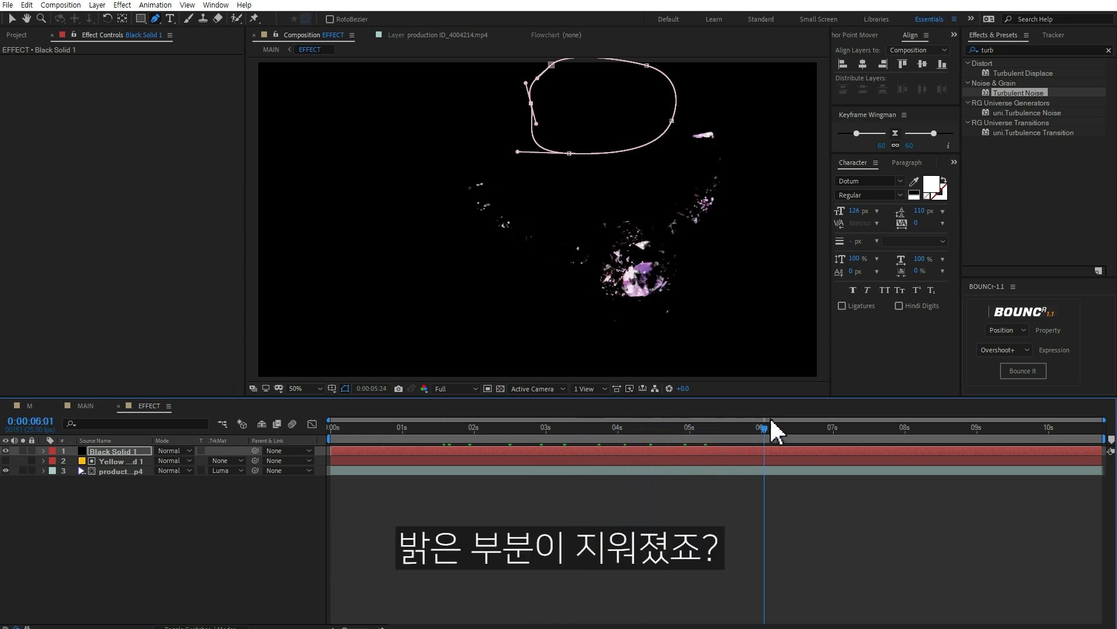
drag(836, 420, 472, 432)
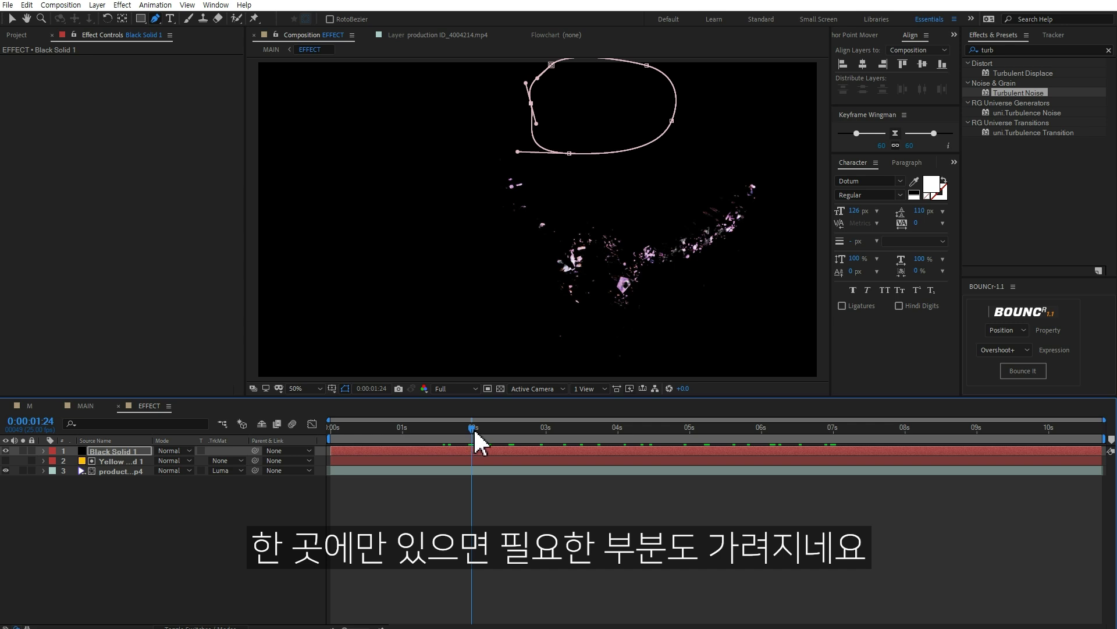
Keyframe the Mask Path at 1:24 and 8:15, shifting the mask slightly left
key(m)
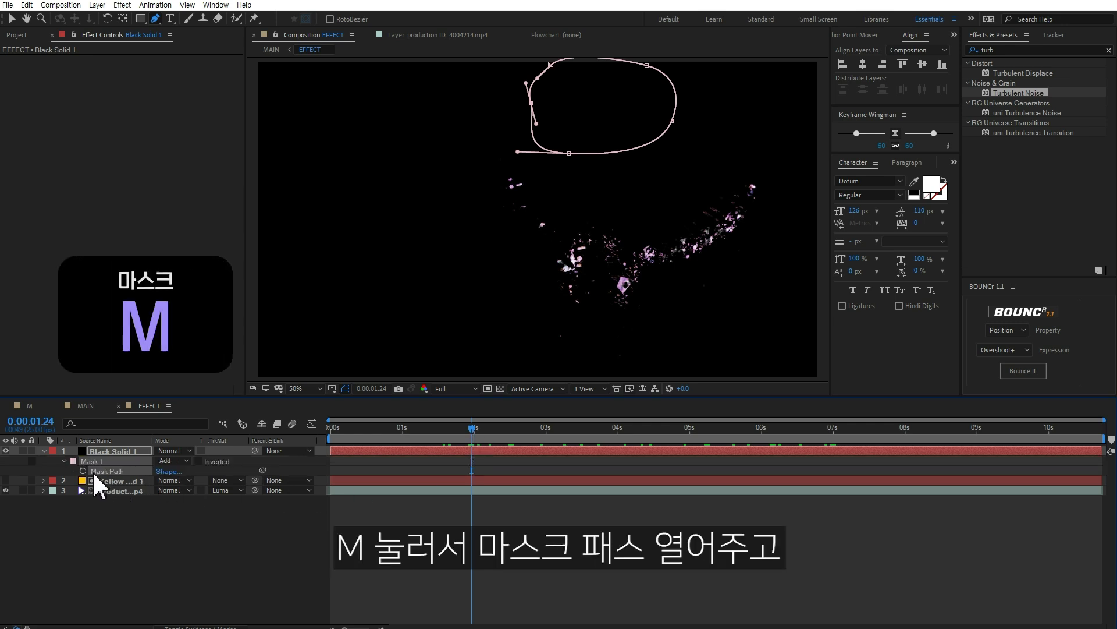
click(83, 471)
drag(482, 427, 948, 425)
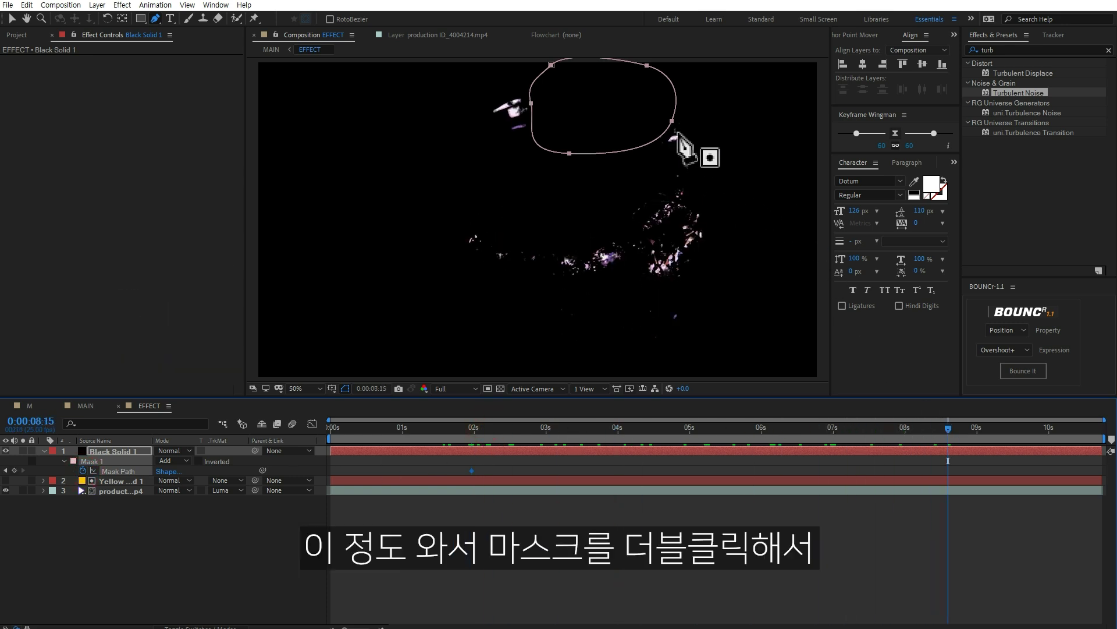
key(v)
double_click(643, 113)
drag(554, 120, 542, 123)
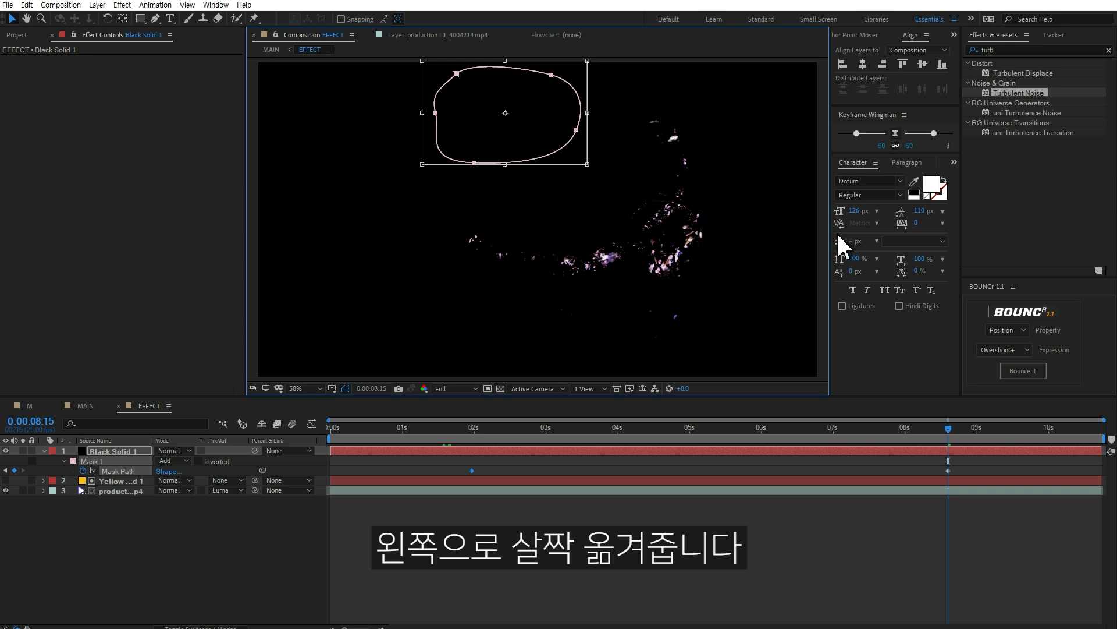
drag(995, 443, 675, 445)
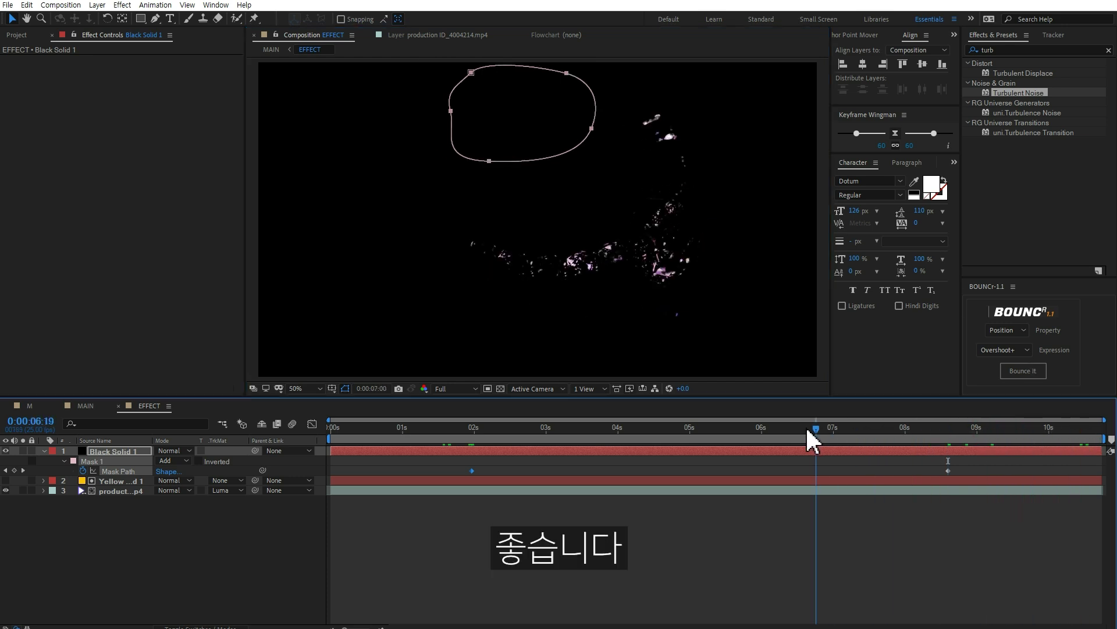
drag(675, 446, 303, 449)
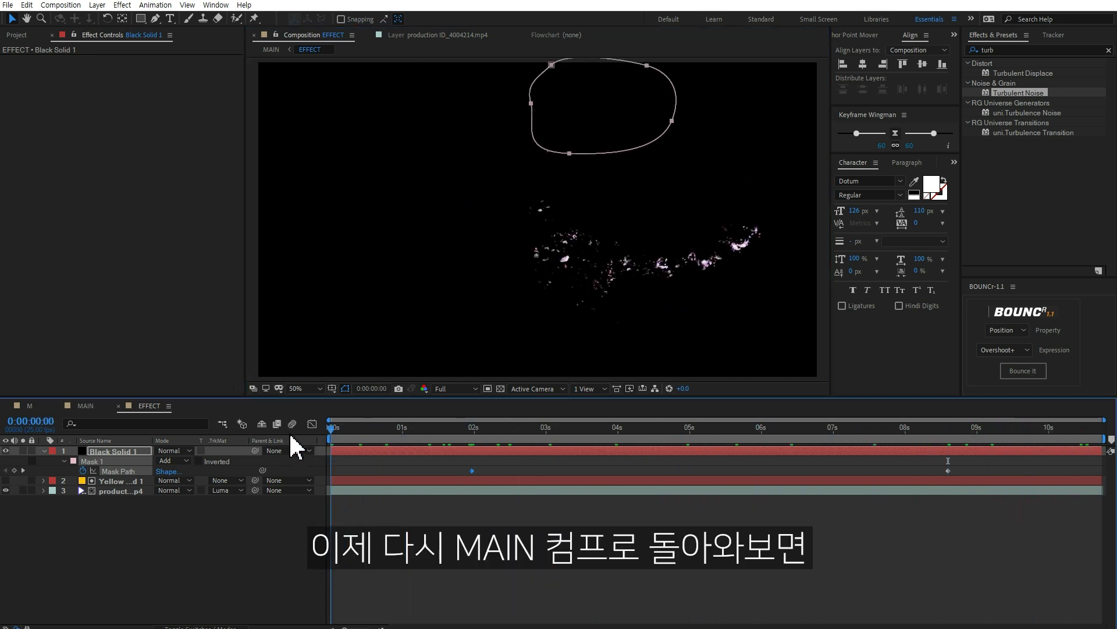
Preview the ring and its sparkle streaks in the MAIN comp
click(88, 406)
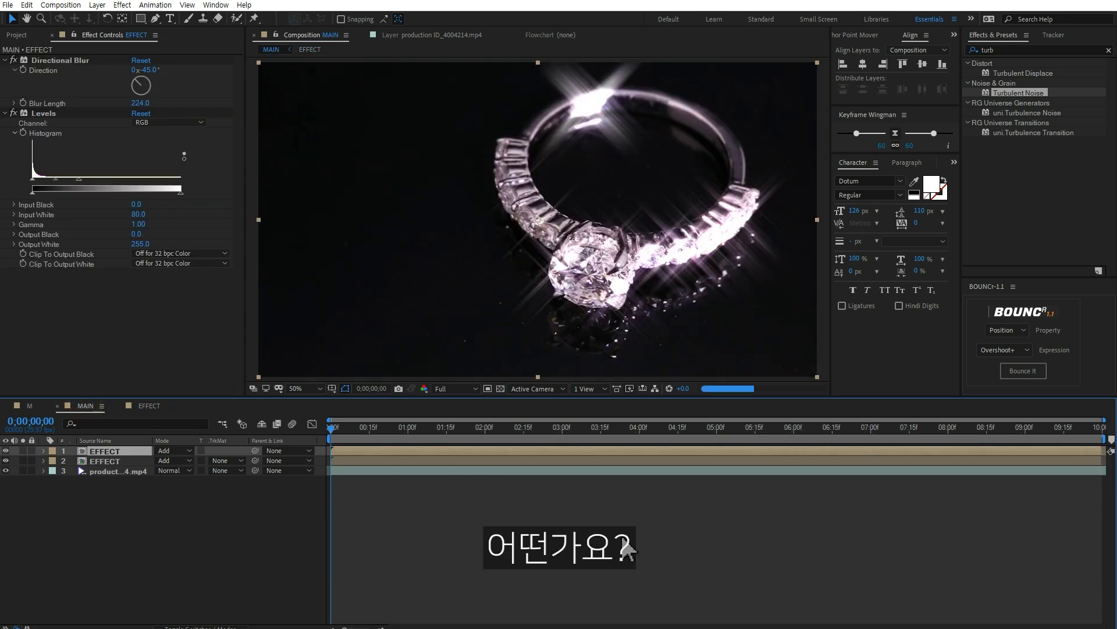
click(667, 508)
key(space)
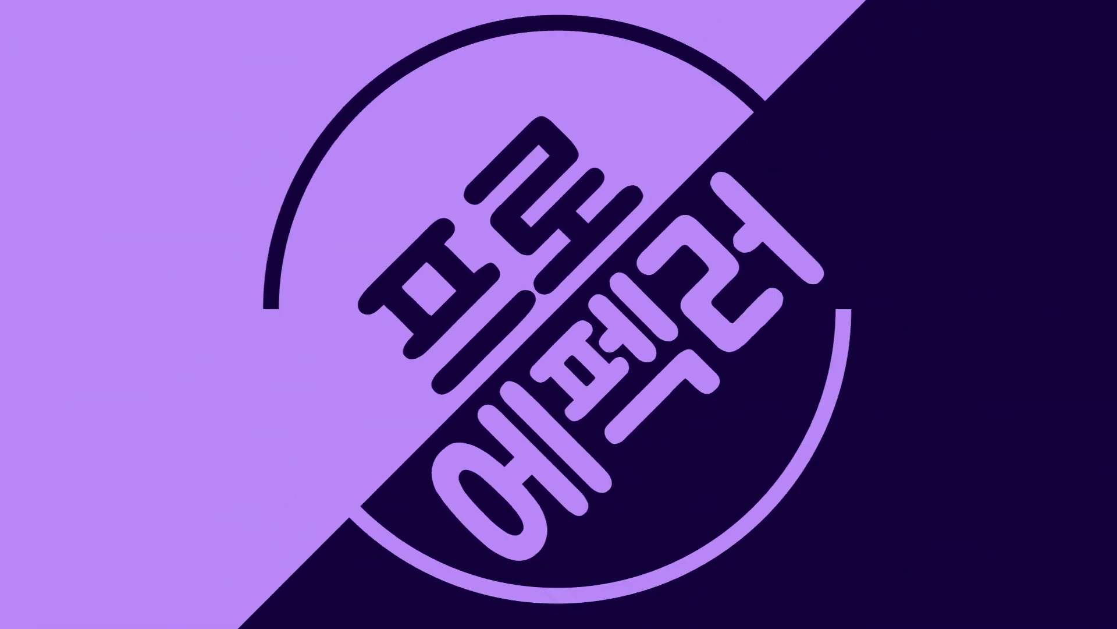
key(space)
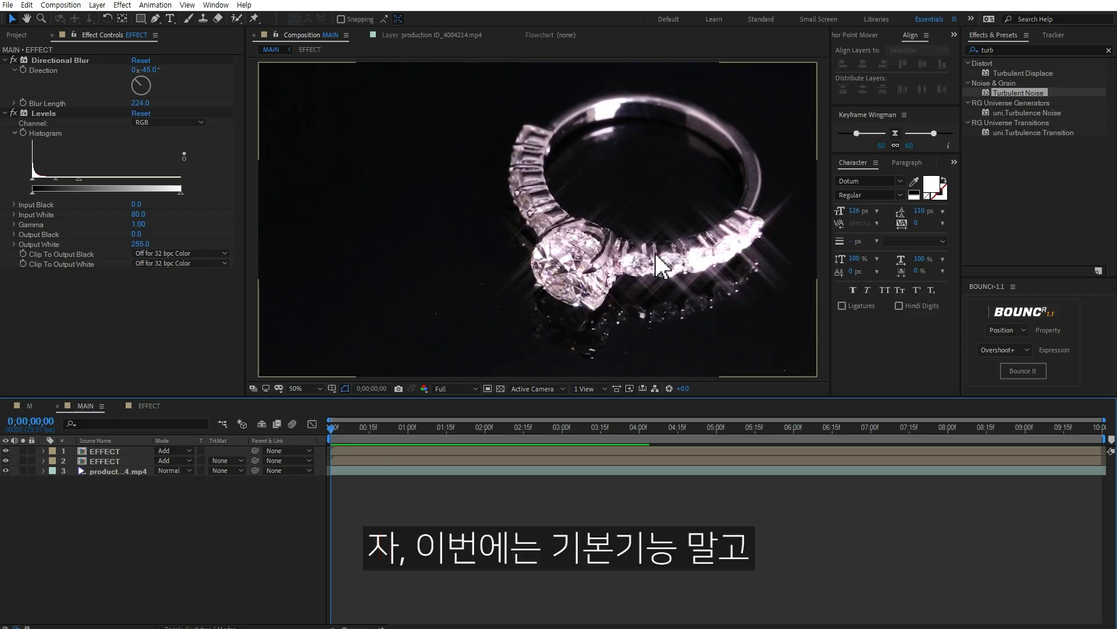
click(124, 451)
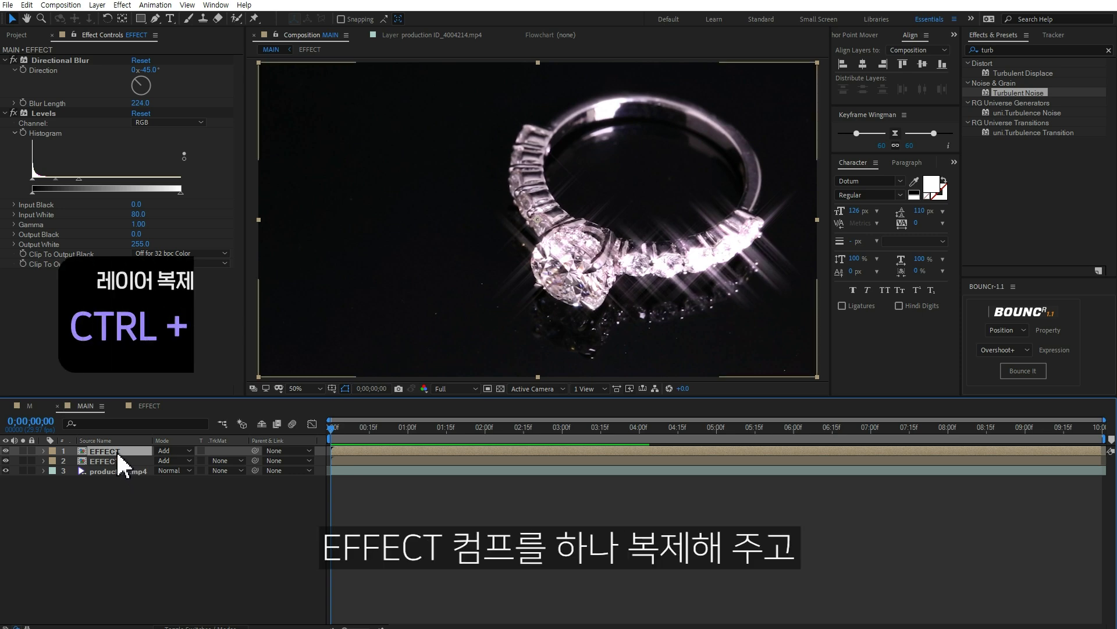
Duplicate the EFFECT layer, hide both originals, and remove Levels and Directional Blur from the copy
key(ctrl+d)
click(6, 471)
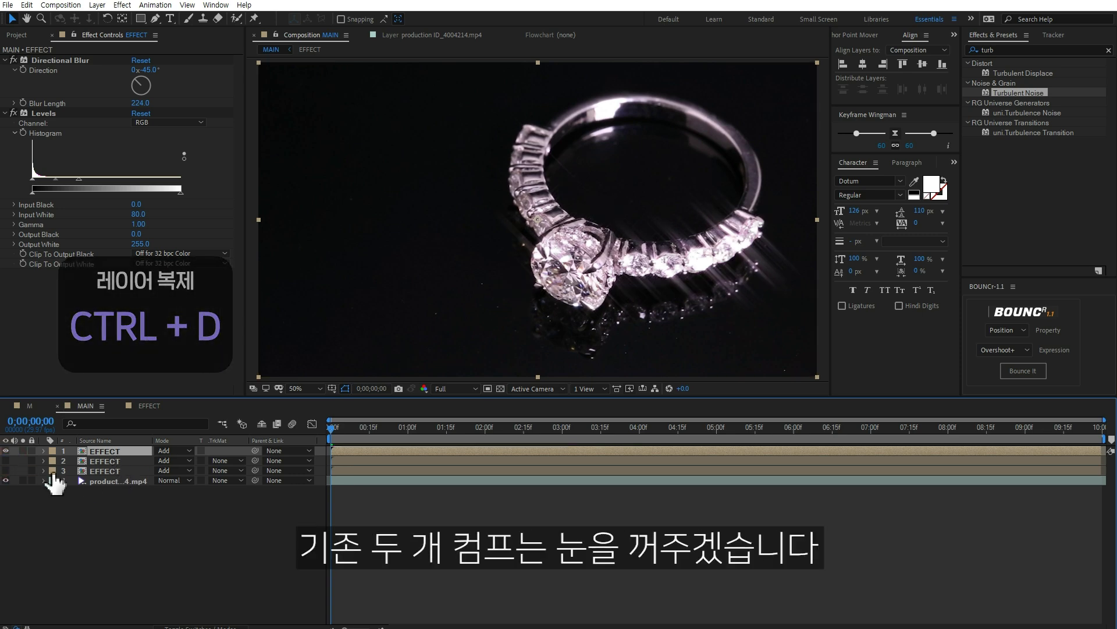
click(46, 114)
key(Delete)
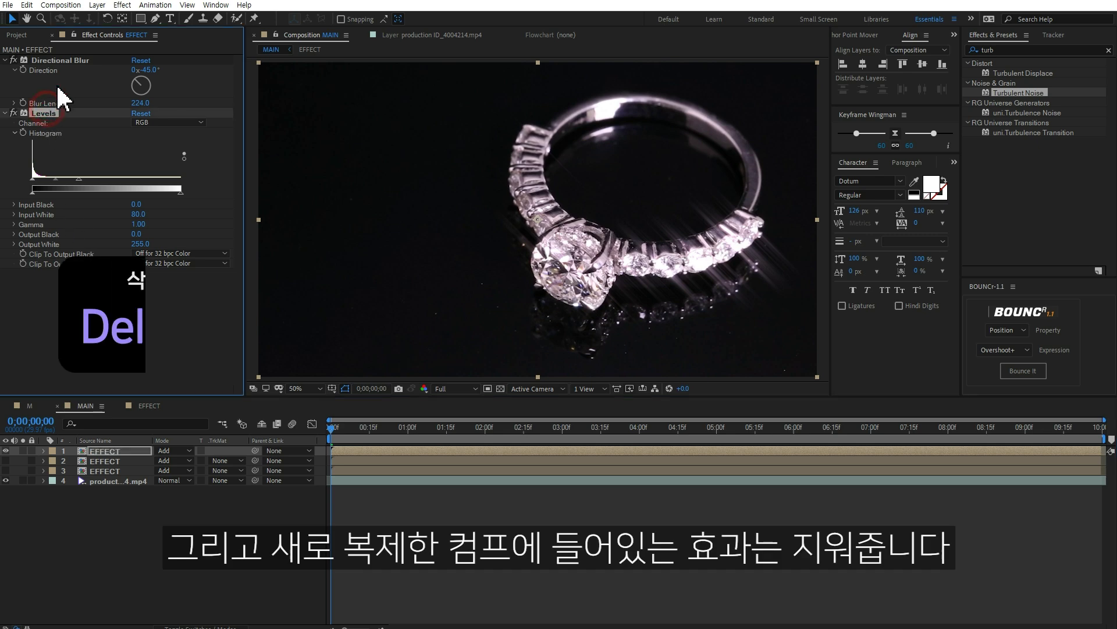
click(55, 62)
key(Delete)
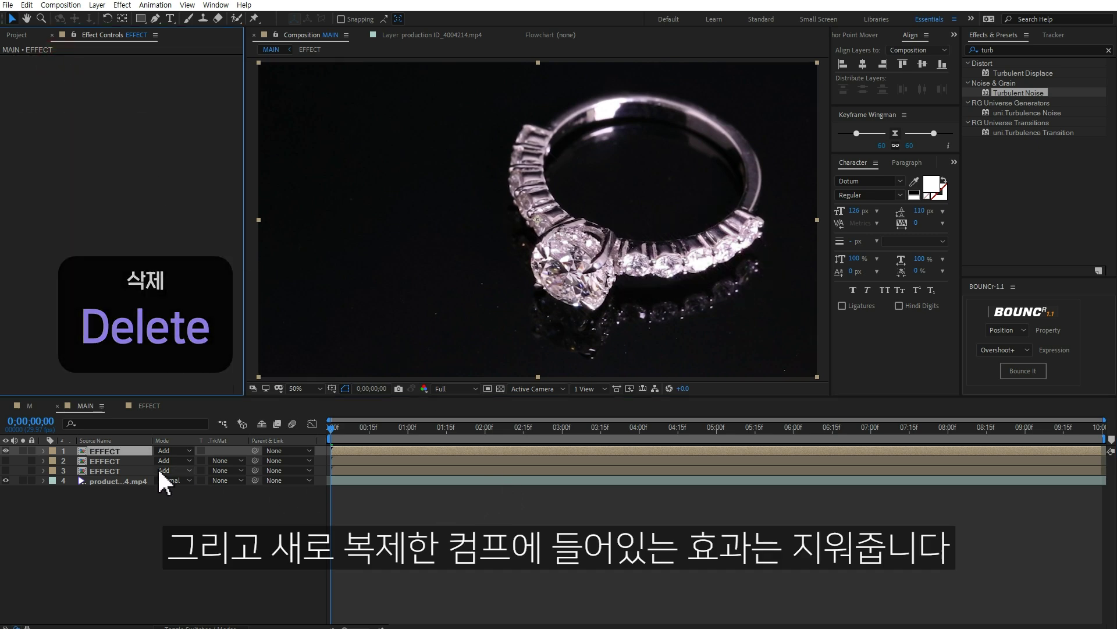
double_click(1013, 50)
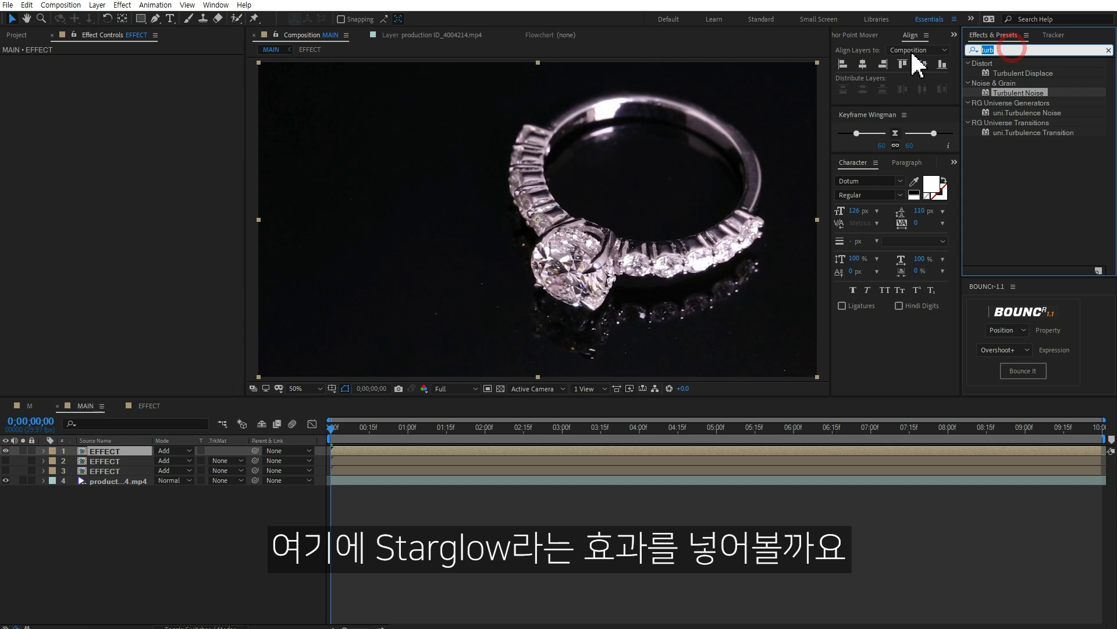
Apply Starglow to the new EFFECT layer with Streak Length 98 and Boost Light 11.5
text(starg)
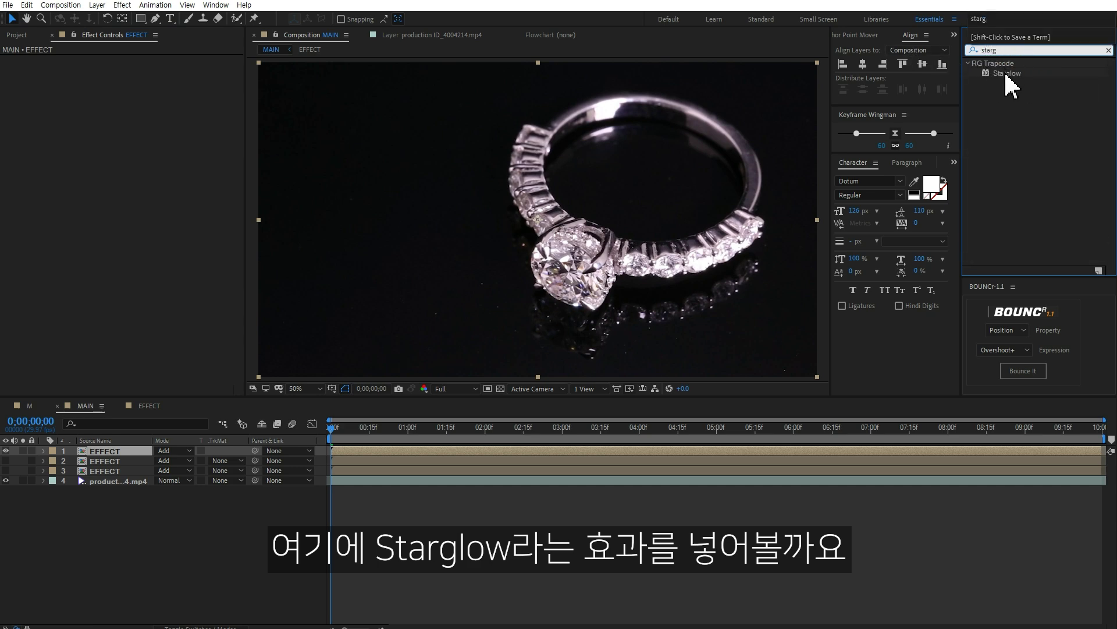
double_click(1006, 73)
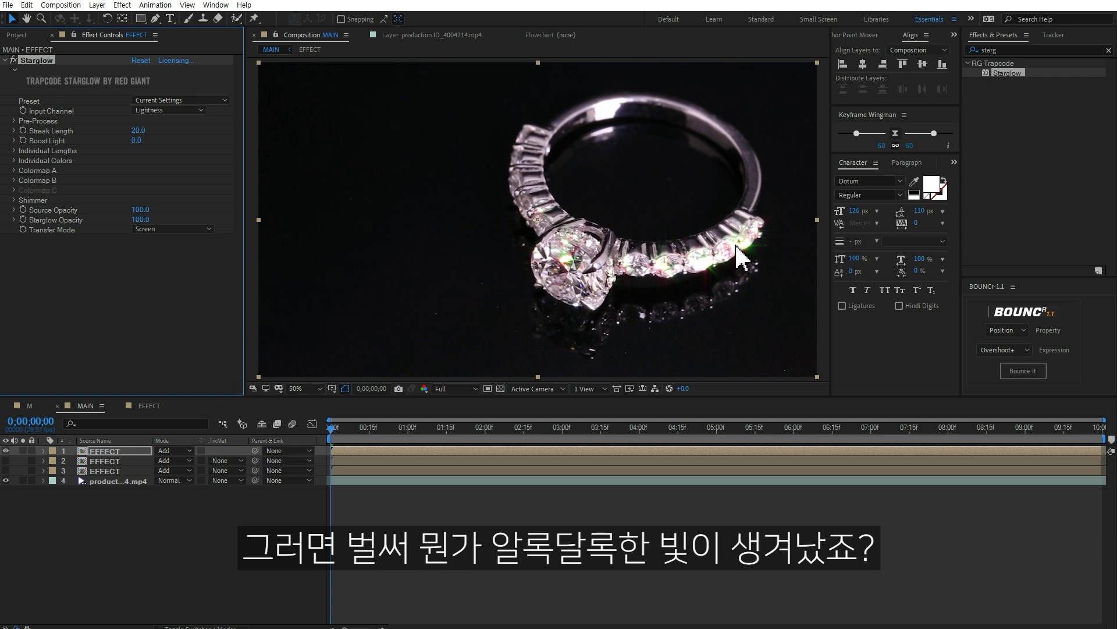
drag(142, 129, 179, 125)
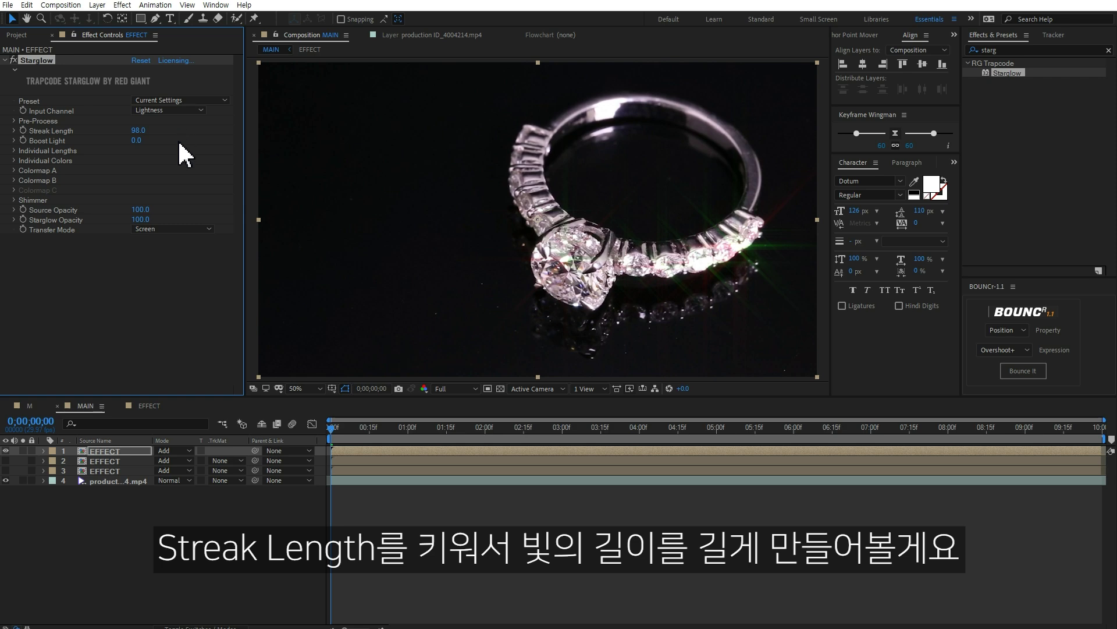
drag(139, 140, 203, 138)
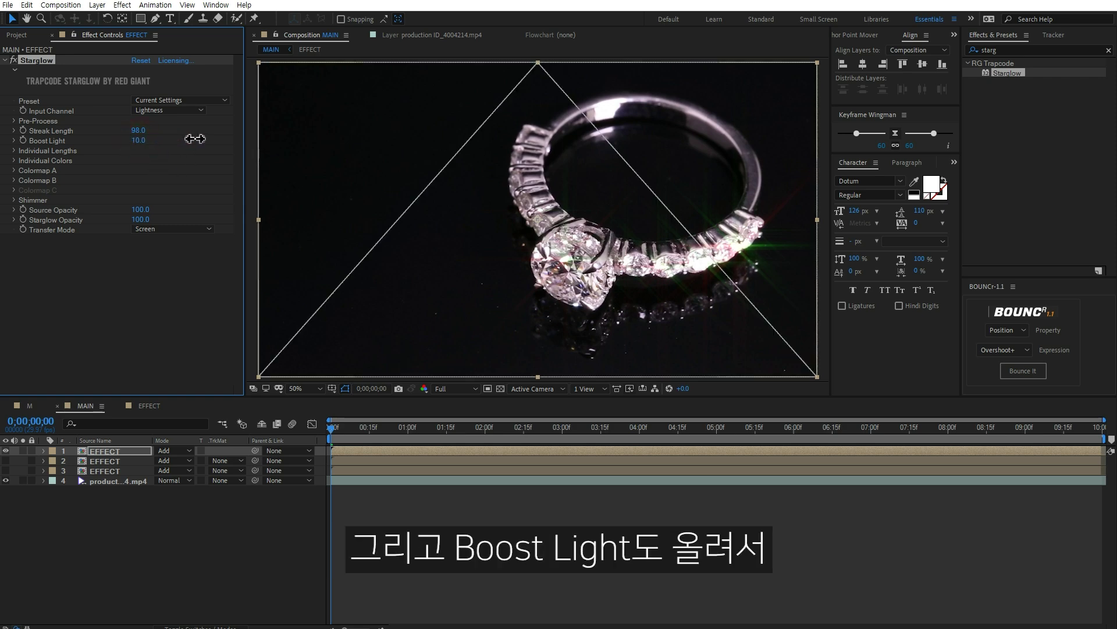
drag(346, 434, 595, 428)
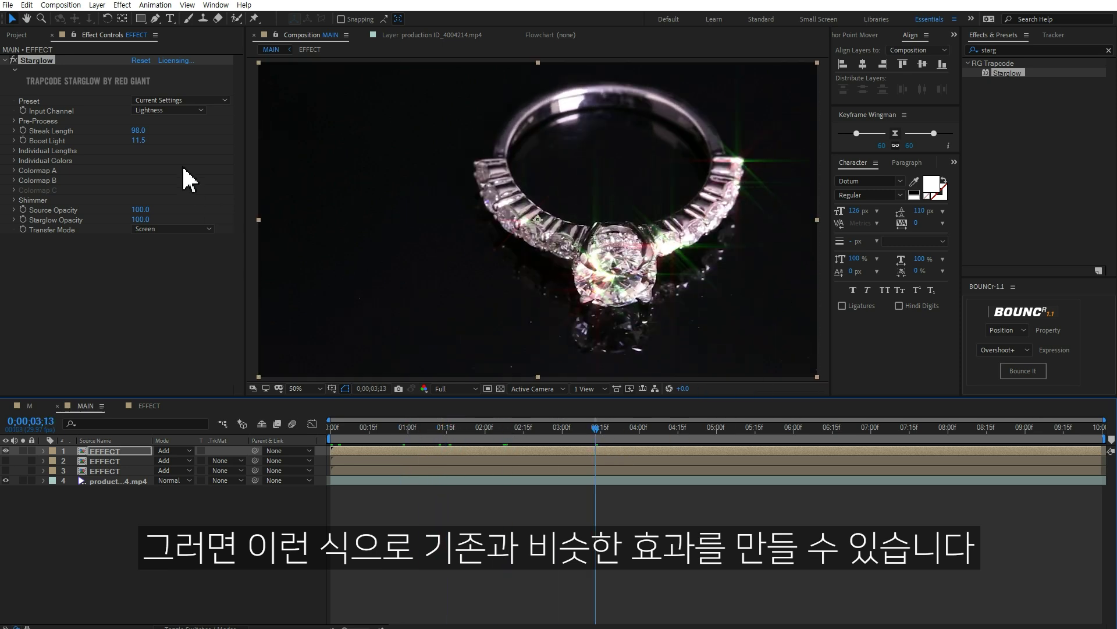
click(207, 100)
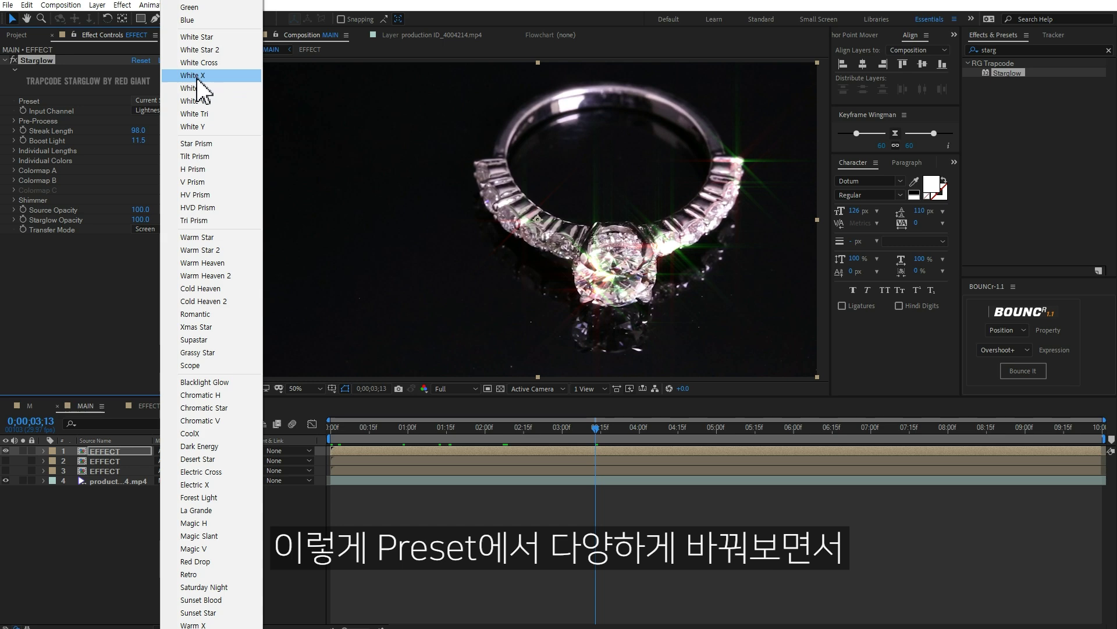
Compare White X, HVD Prism and Xmas Star, then use CoolX with Streak Length 82 and Boost Light 22
click(199, 76)
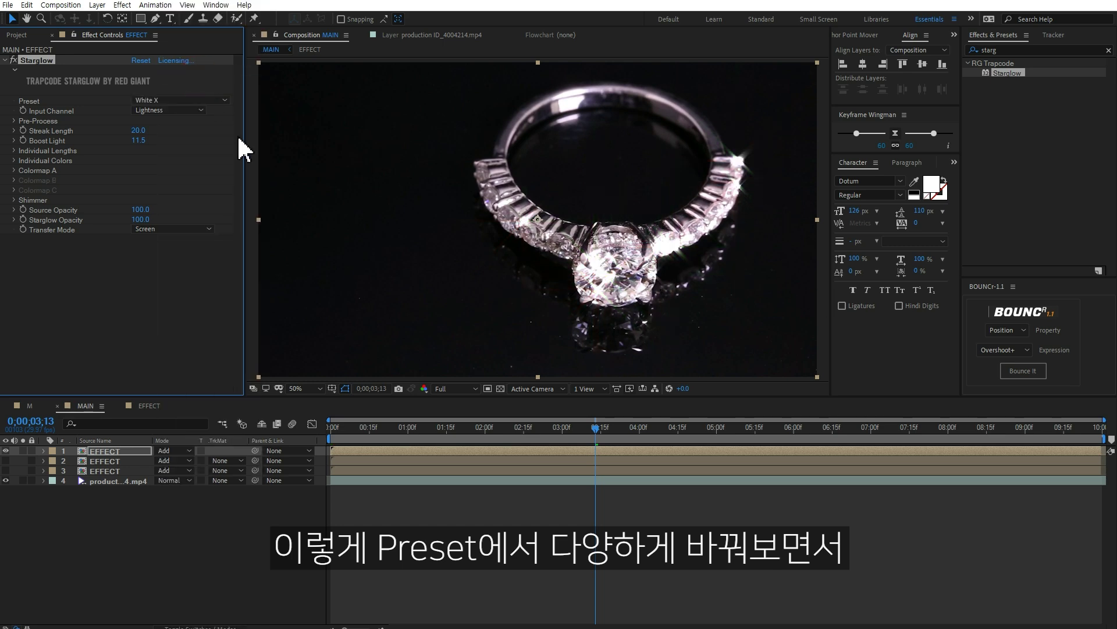
click(180, 100)
click(212, 212)
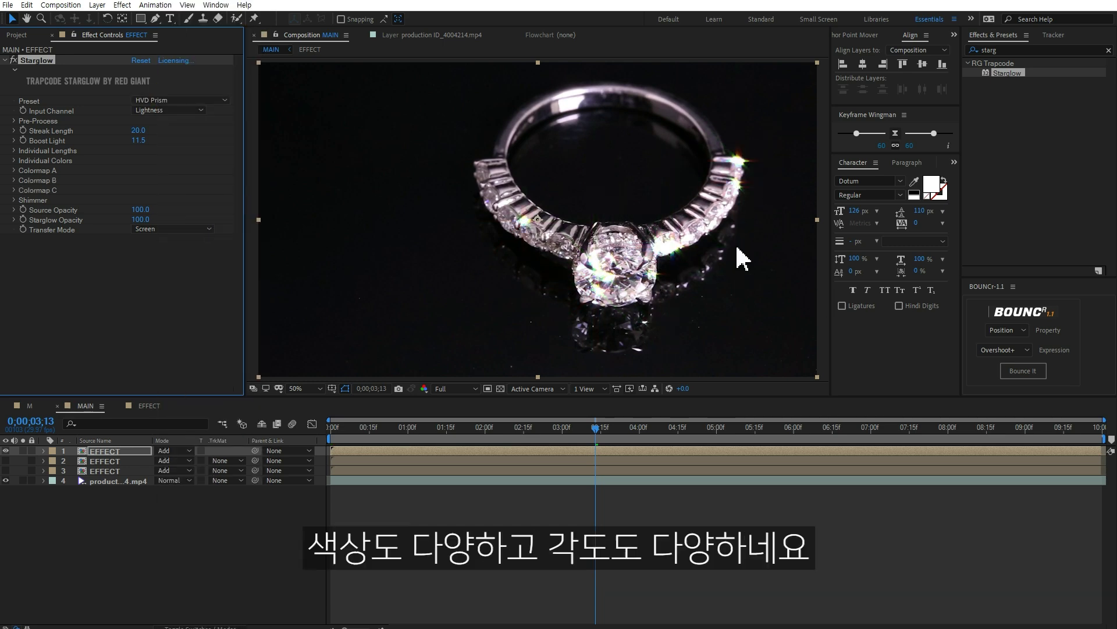
click(181, 101)
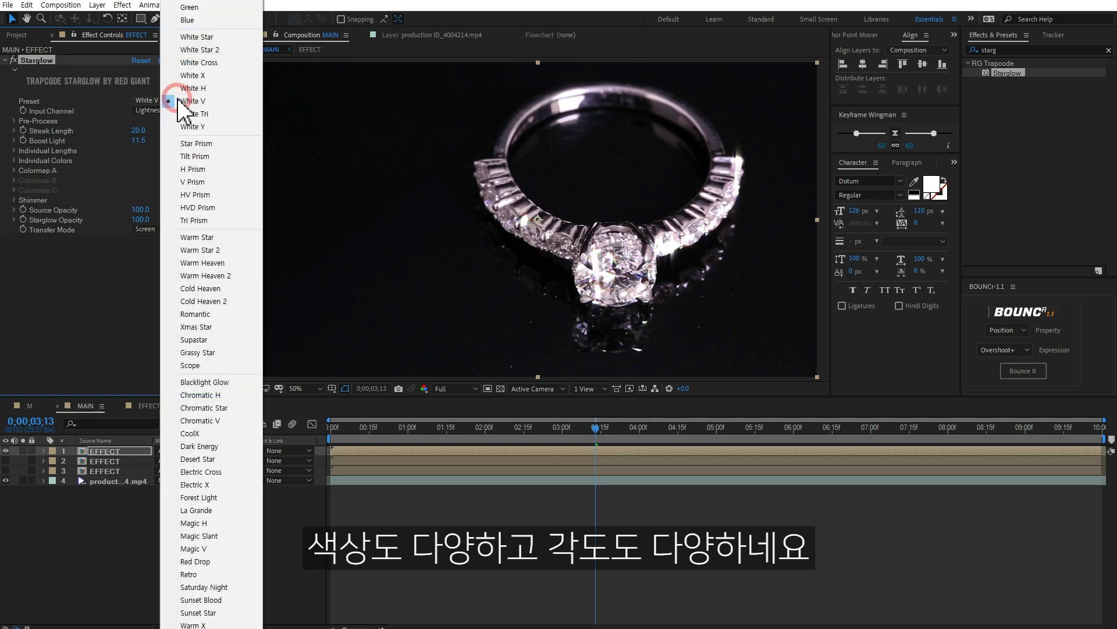
click(220, 336)
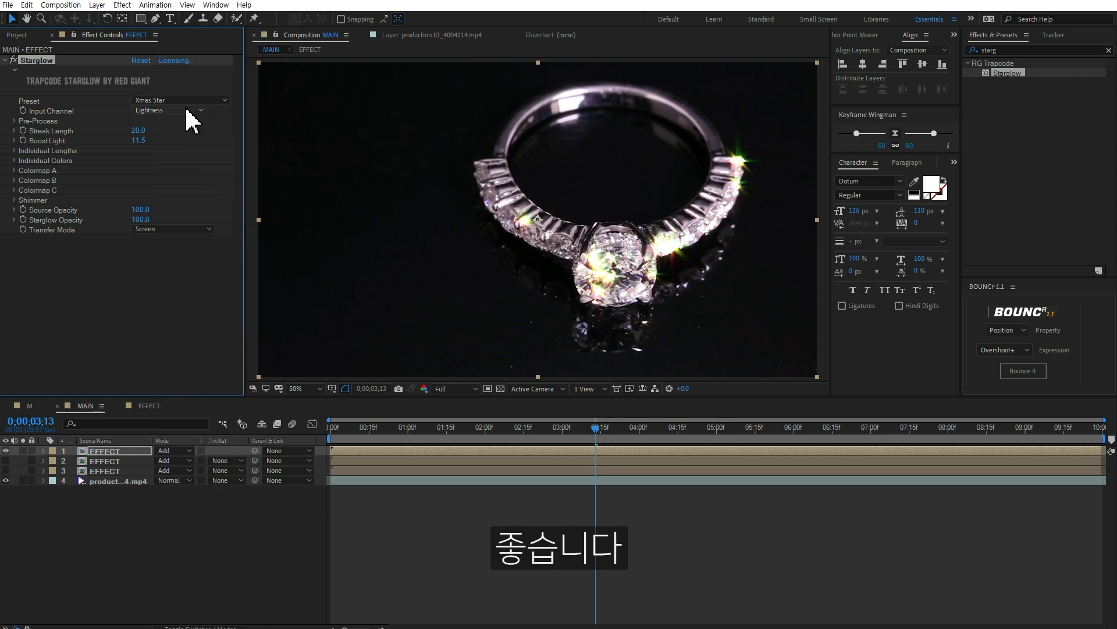
click(186, 100)
click(190, 433)
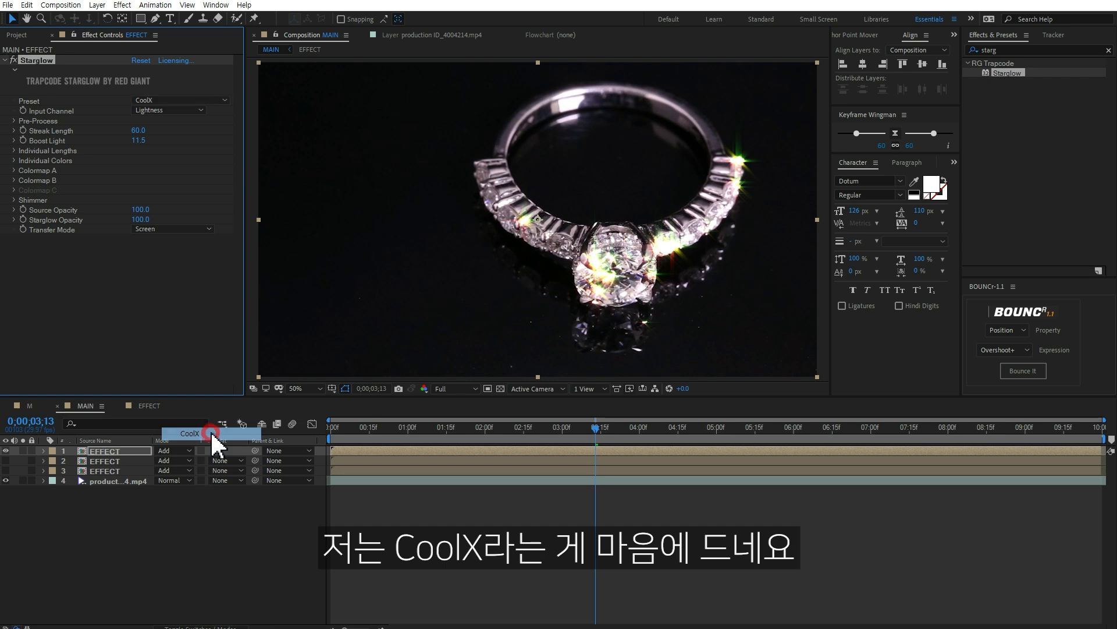
drag(138, 131, 150, 127)
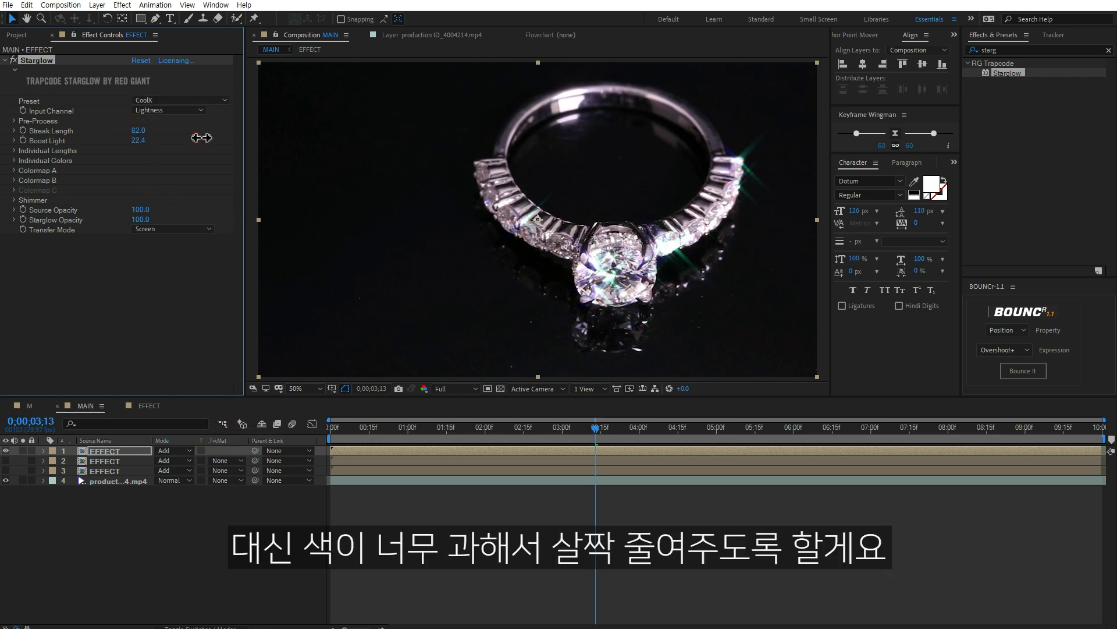
double_click(1031, 50)
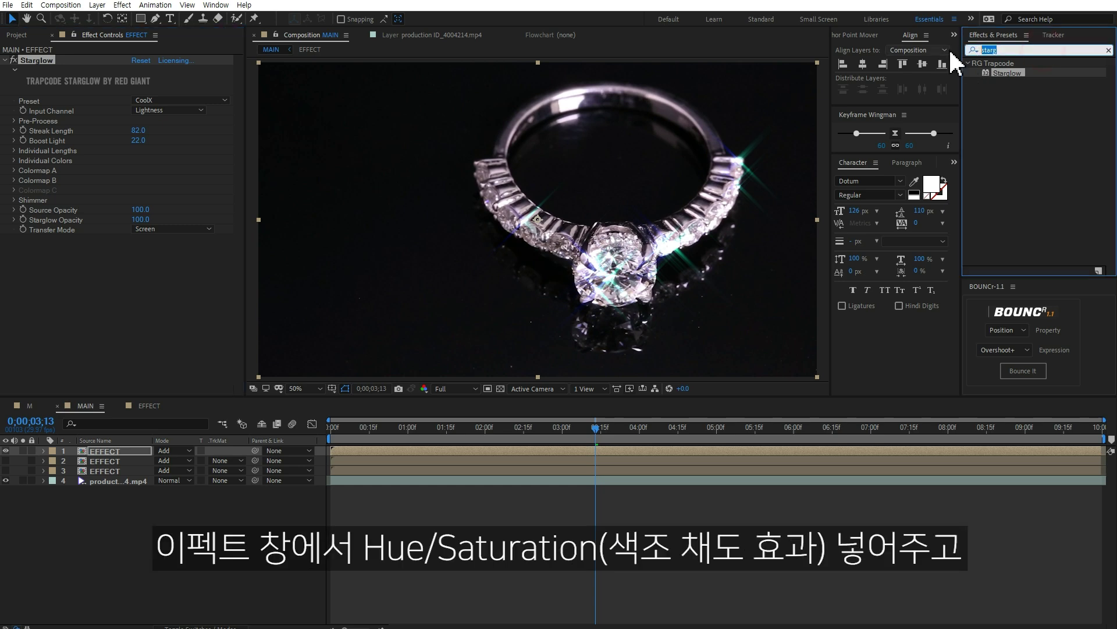
Add Hue/Saturation below Starglow on the EFFECT layer, set Master Saturation to -51, and preview
text(hue)
double_click(1024, 110)
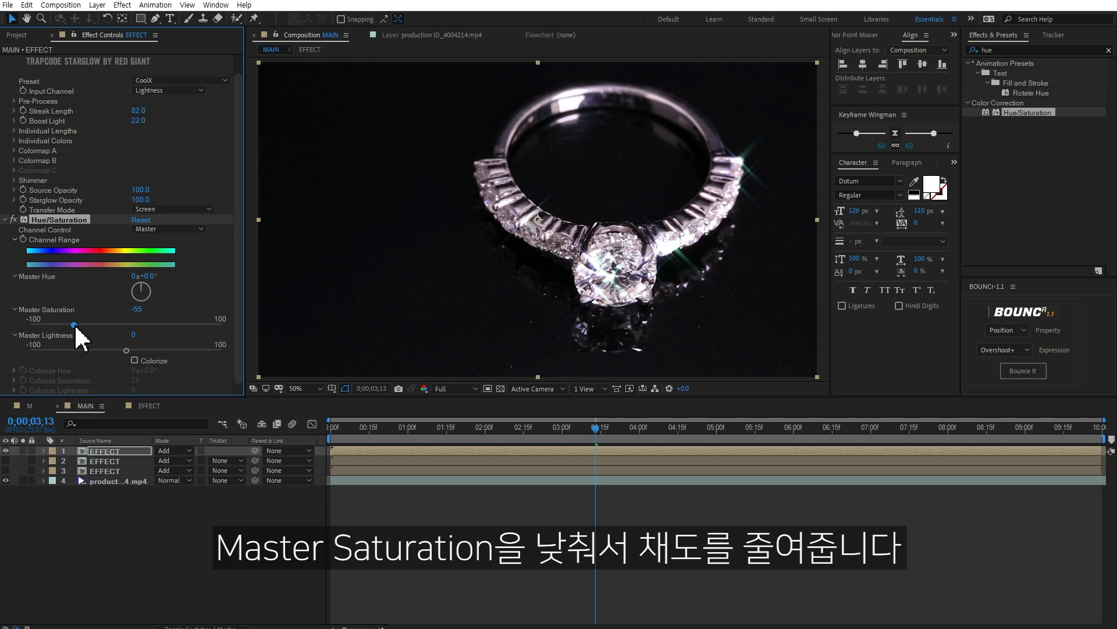
click(626, 541)
key(space)
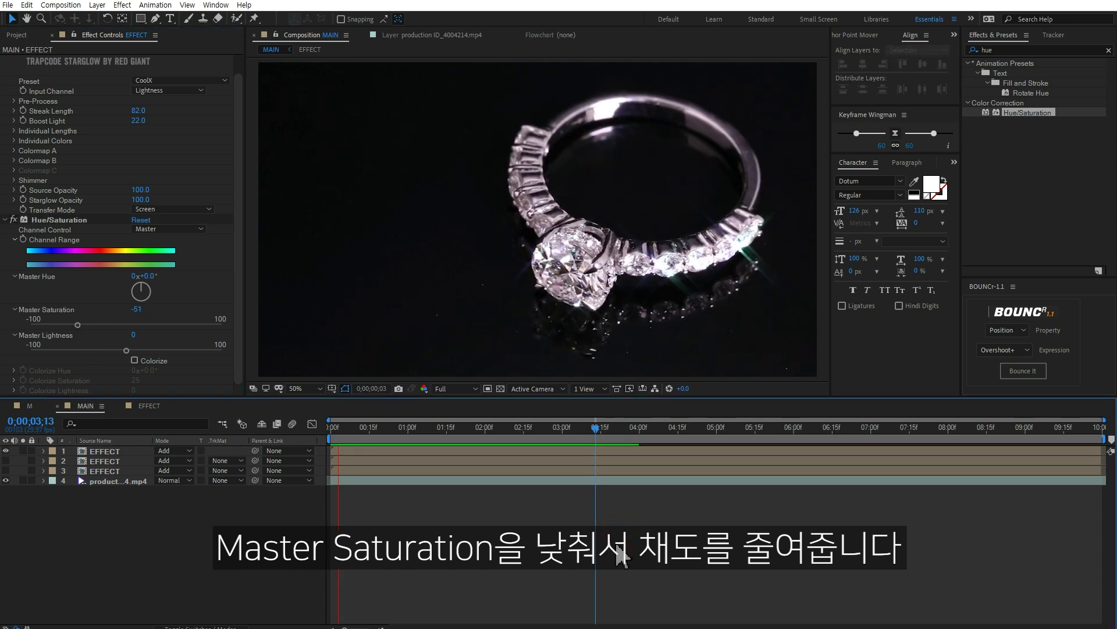